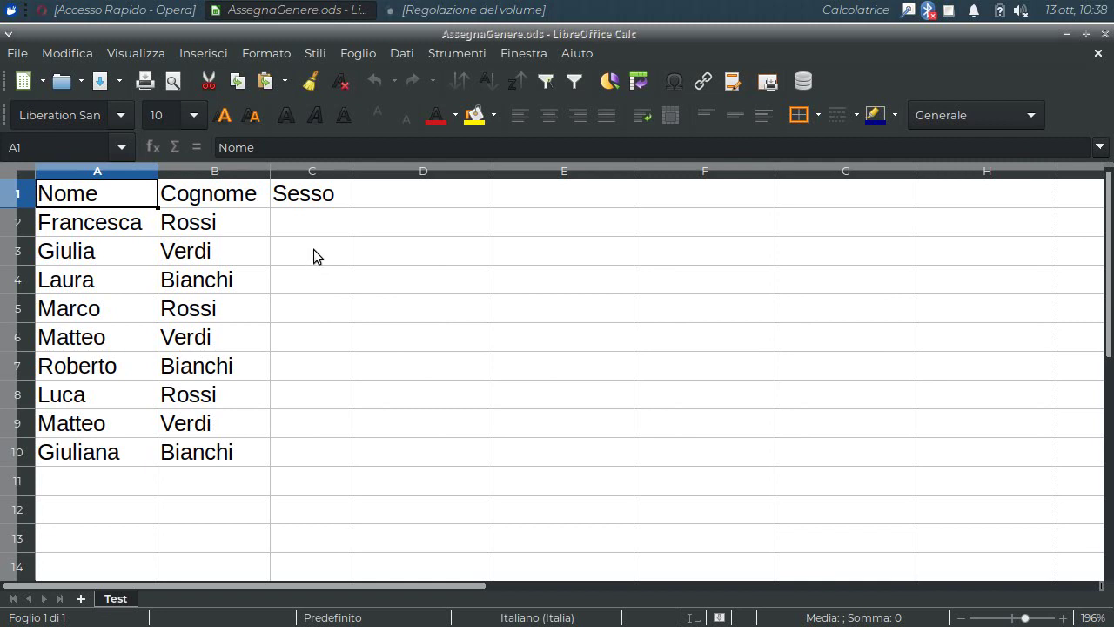
Minimize the AssegnaGenere window and show the open options for NomiMaschili.csv on the desktop.
{"action": "left_click", "coordinate": [1067, 29]}
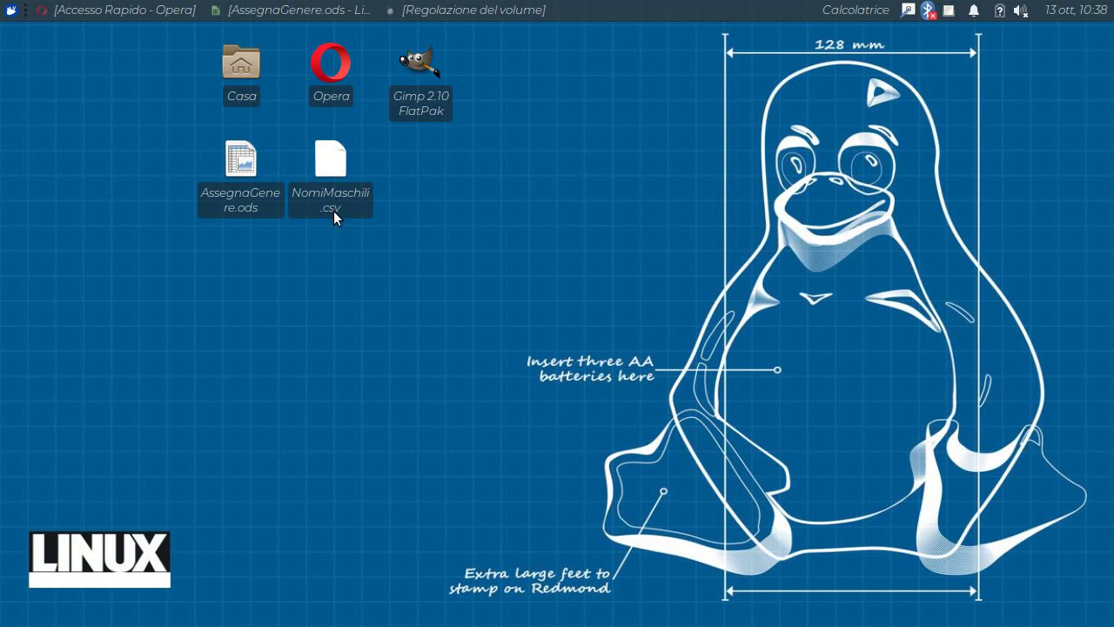
{"action": "left_click", "coordinate": [314, 10]}
{"action": "left_click", "coordinate": [313, 10]}
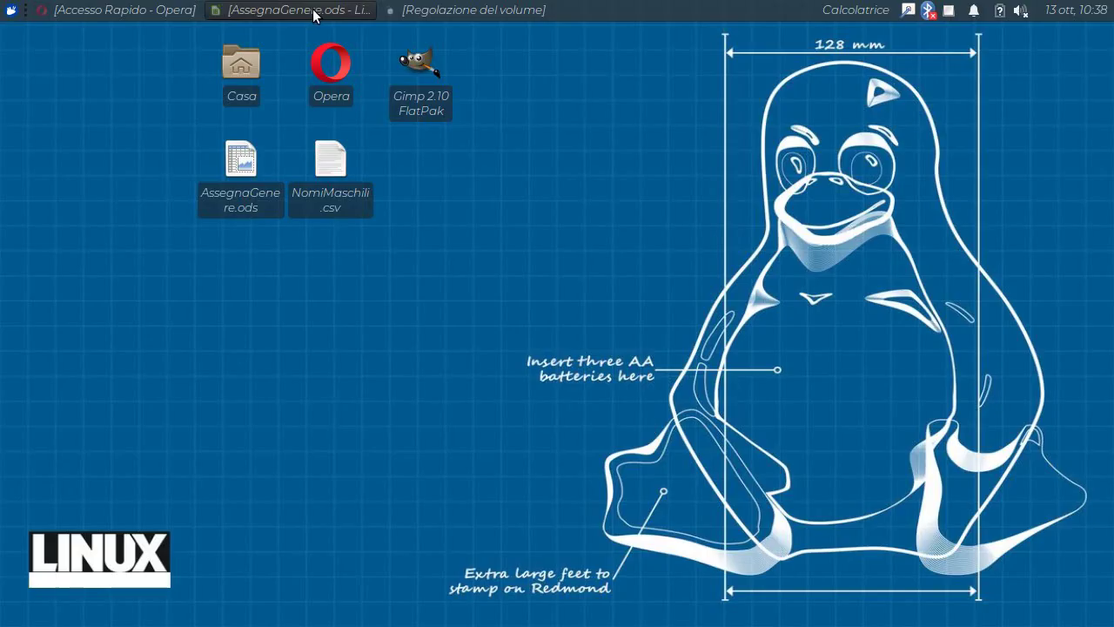
{"action": "right_click", "coordinate": [329, 161]}
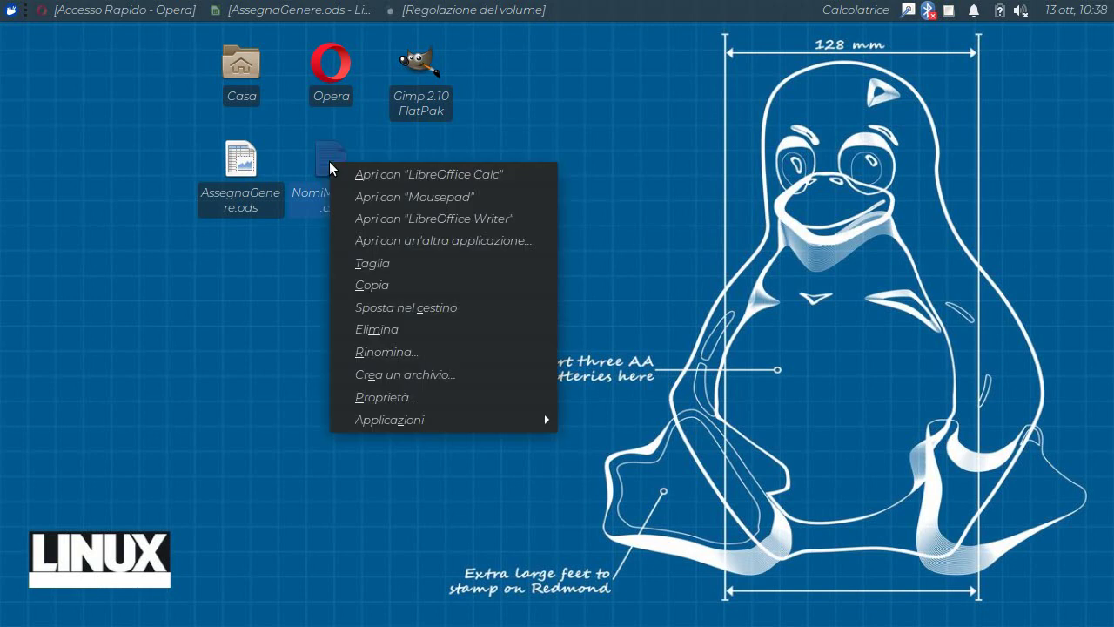
Open NomiMaschili.csv in Calc split by Tab instead of Comma, with NomiMaschili as Text.
{"action": "left_click", "coordinate": [377, 174]}
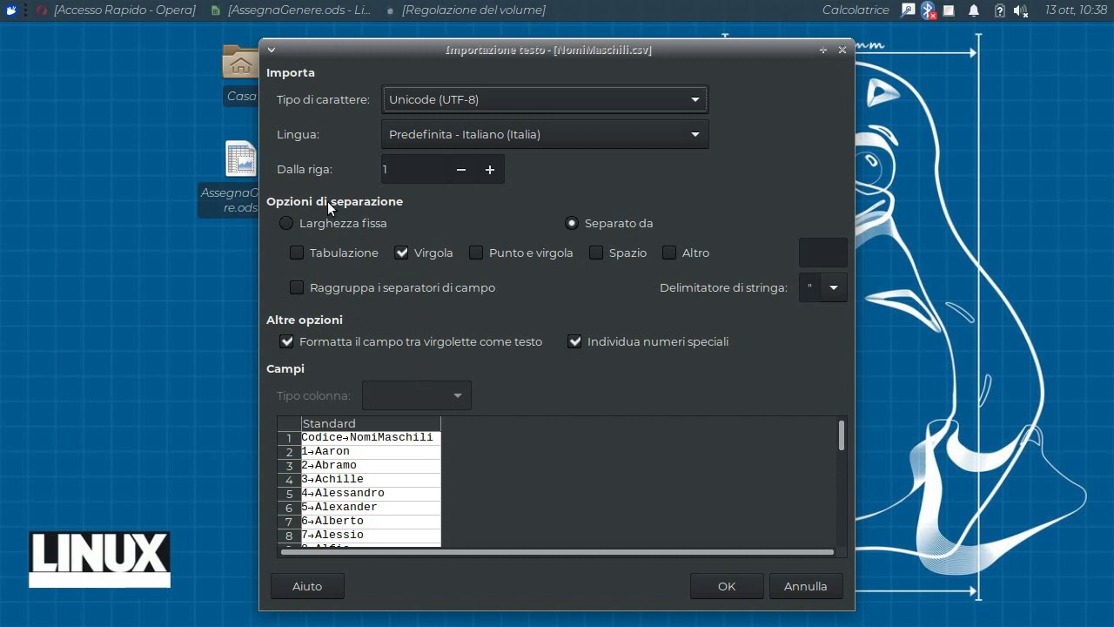
{"action": "left_click", "coordinate": [402, 253]}
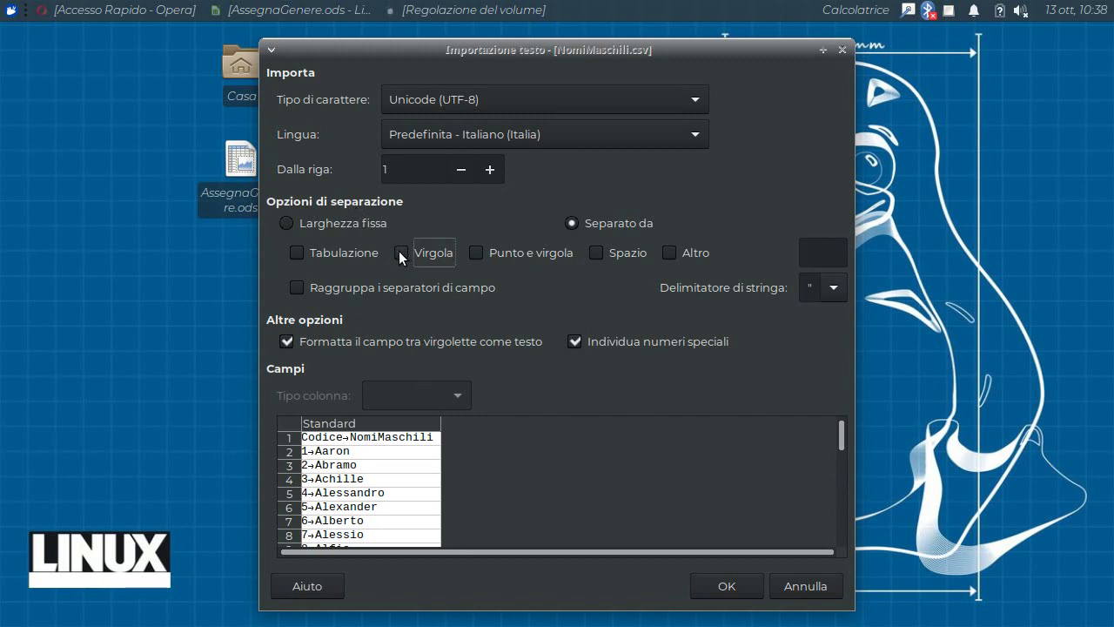
{"action": "left_click", "coordinate": [298, 251]}
{"action": "left_click", "coordinate": [302, 252]}
{"action": "left_click", "coordinate": [298, 253]}
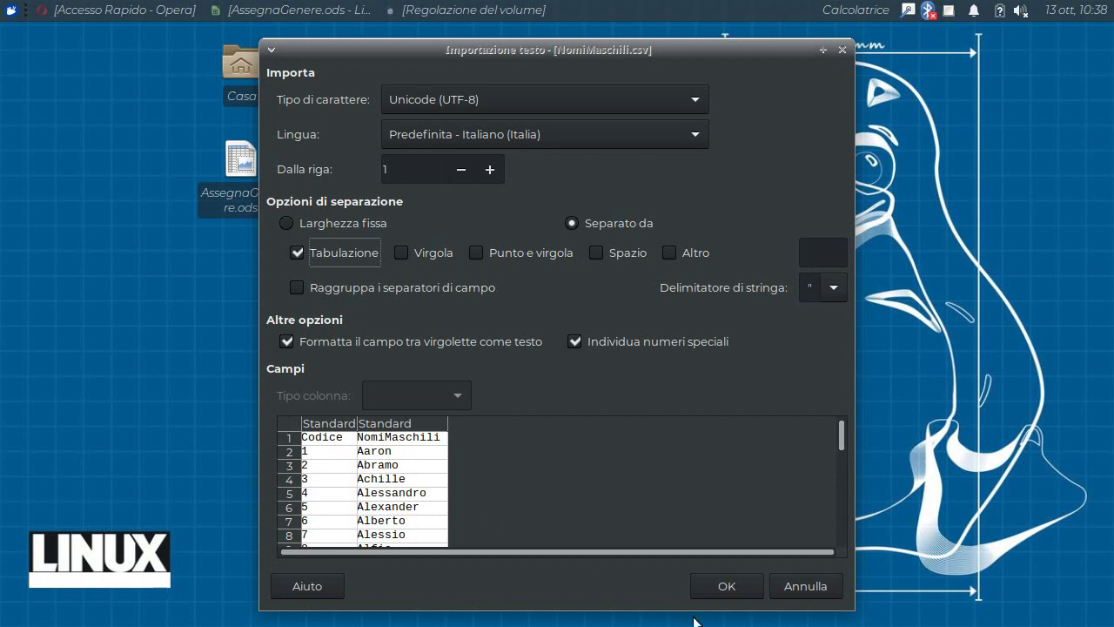
{"action": "left_click", "coordinate": [404, 424]}
{"action": "left_click", "coordinate": [440, 402]}
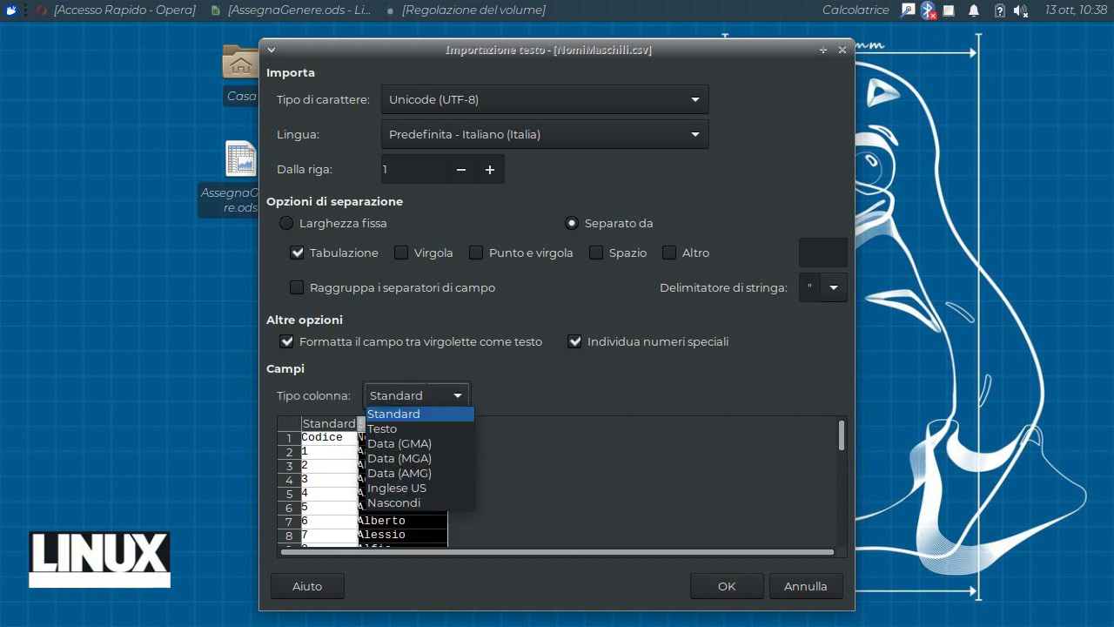
{"action": "left_click", "coordinate": [421, 429]}
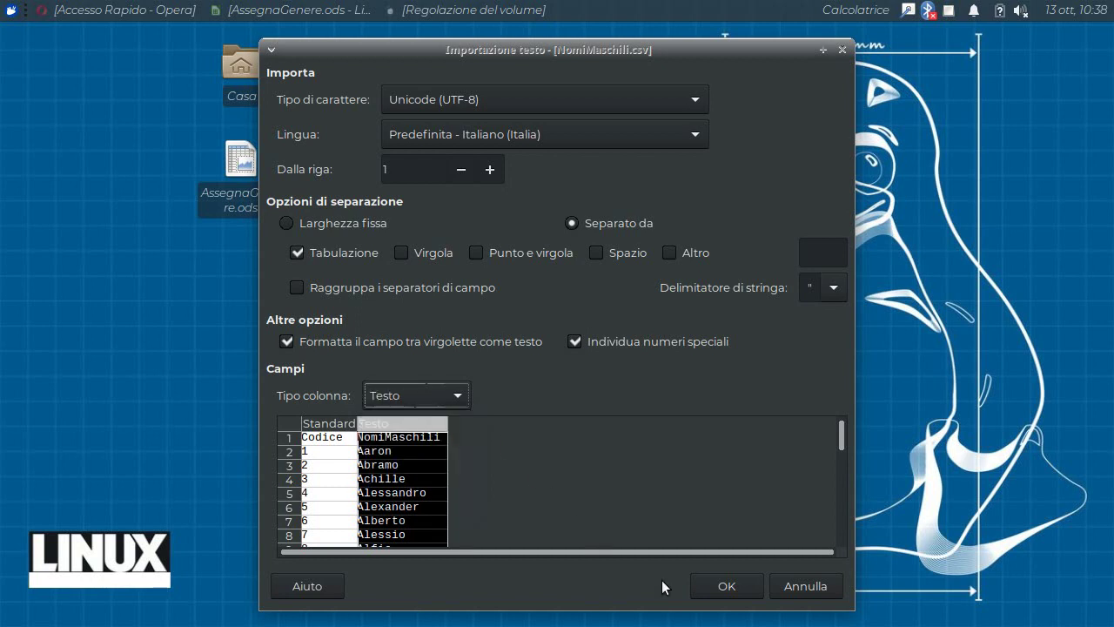
{"action": "left_click", "coordinate": [714, 589]}
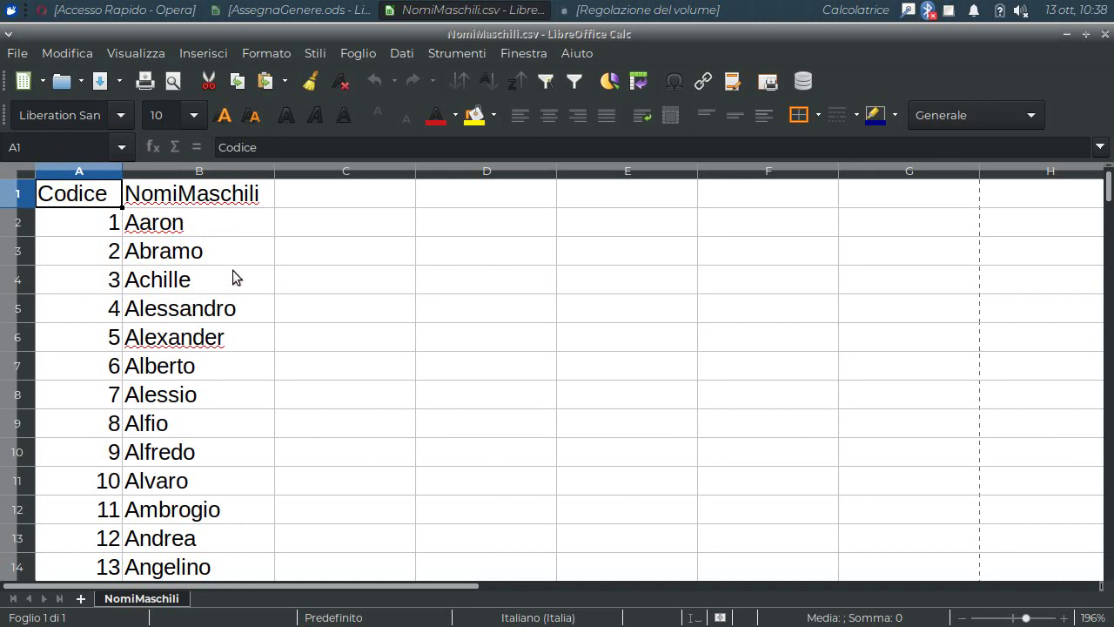
Copy column B of male names from NomiMaschili.csv and return to AssegnaGenere.
{"action": "left_click", "coordinate": [206, 171]}
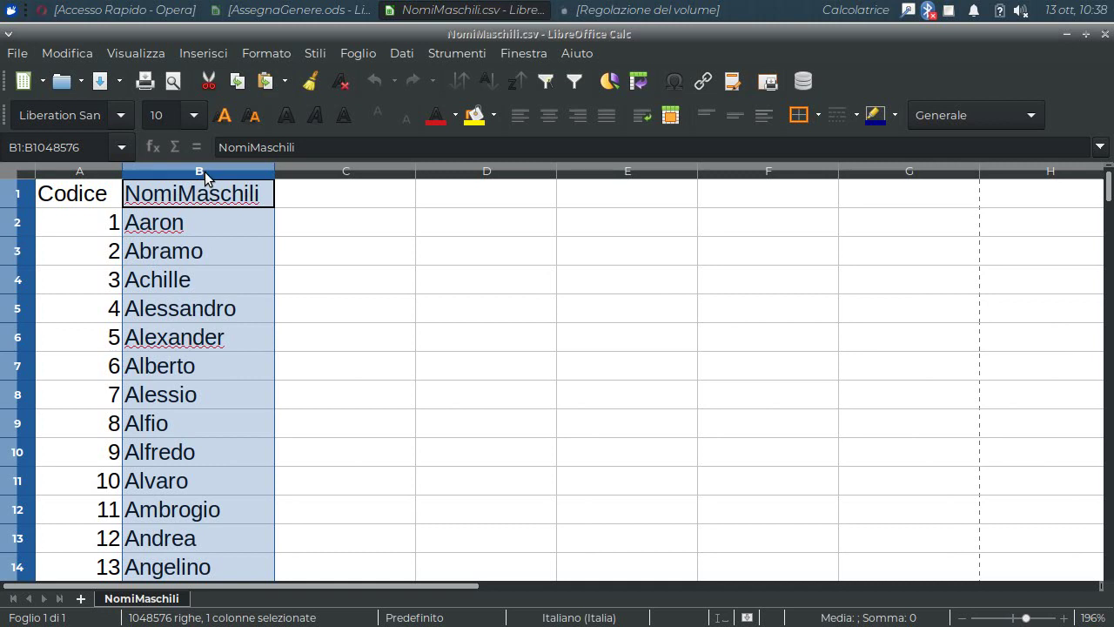
{"action": "right_click", "coordinate": [204, 172]}
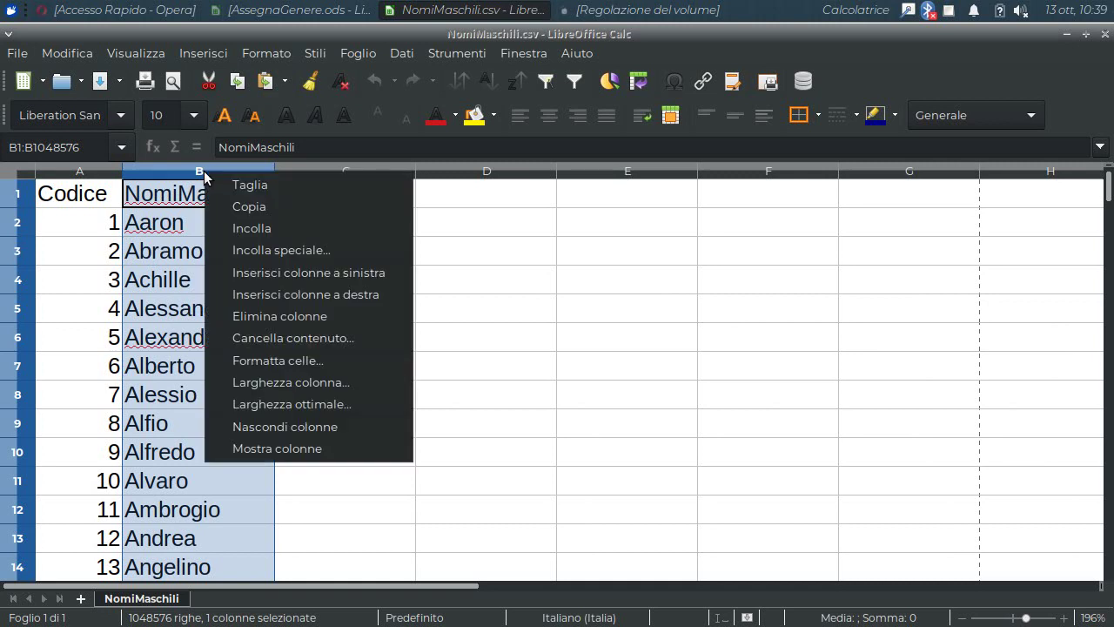
{"action": "left_click", "coordinate": [232, 205]}
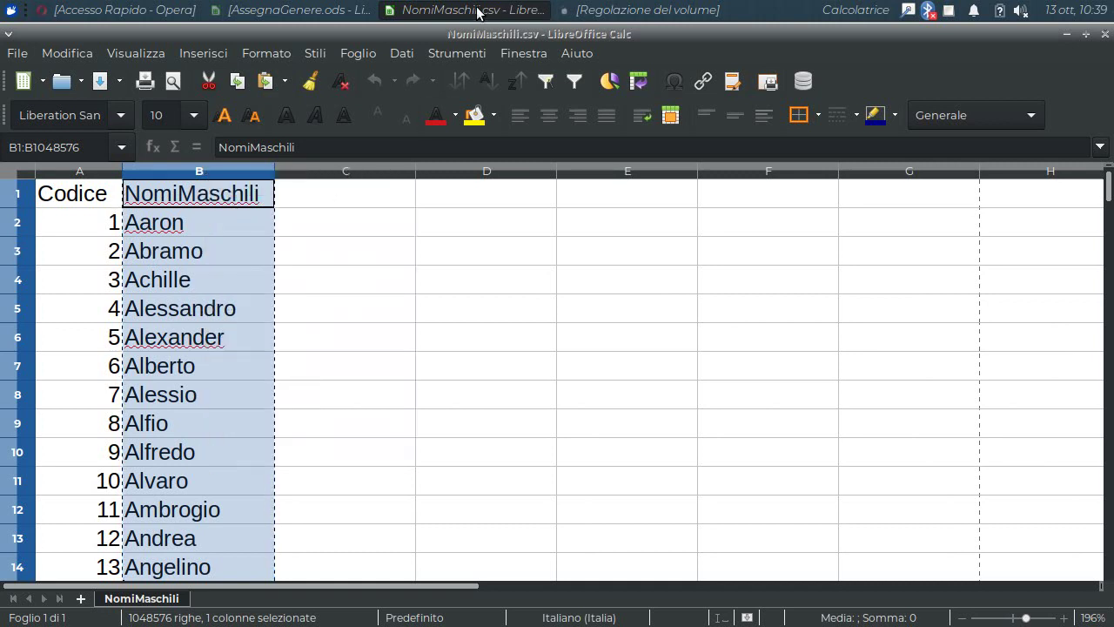
{"action": "left_click", "coordinate": [480, 10]}
{"action": "left_click", "coordinate": [305, 11]}
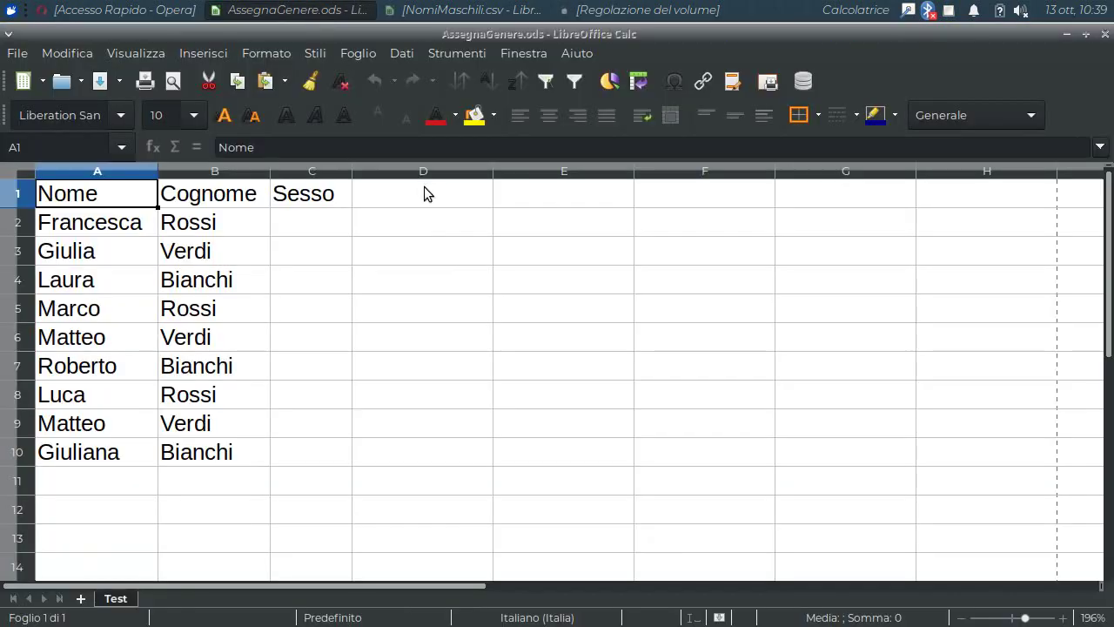
Paste the names into column D from D1 and widen column D to fit.
{"action": "left_click", "coordinate": [432, 198]}
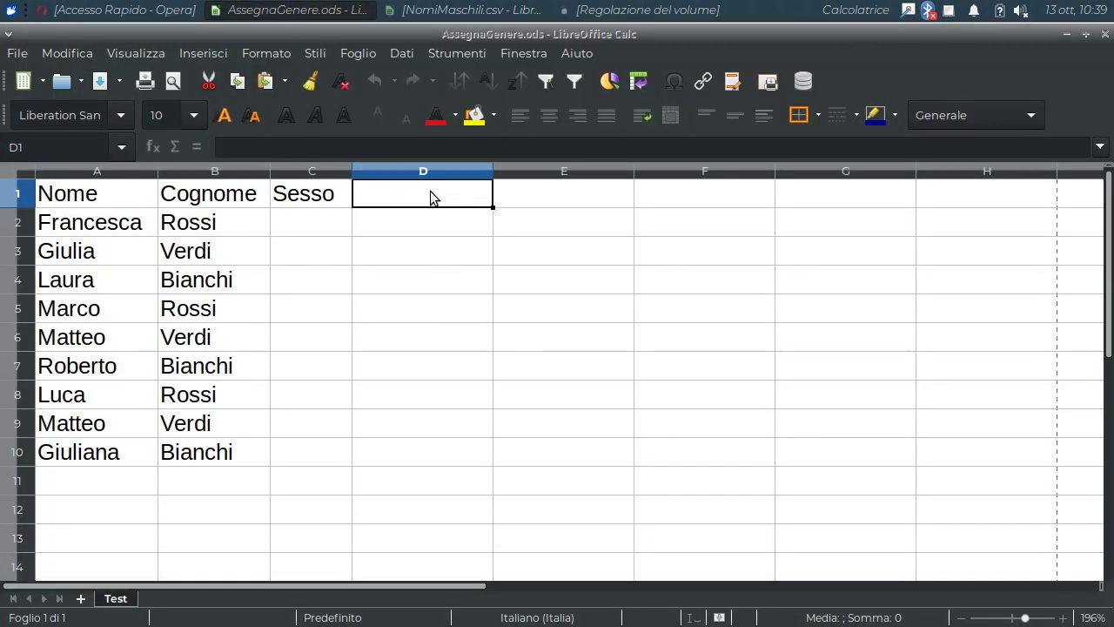
{"action": "right_click", "coordinate": [429, 191]}
{"action": "left_click", "coordinate": [466, 247]}
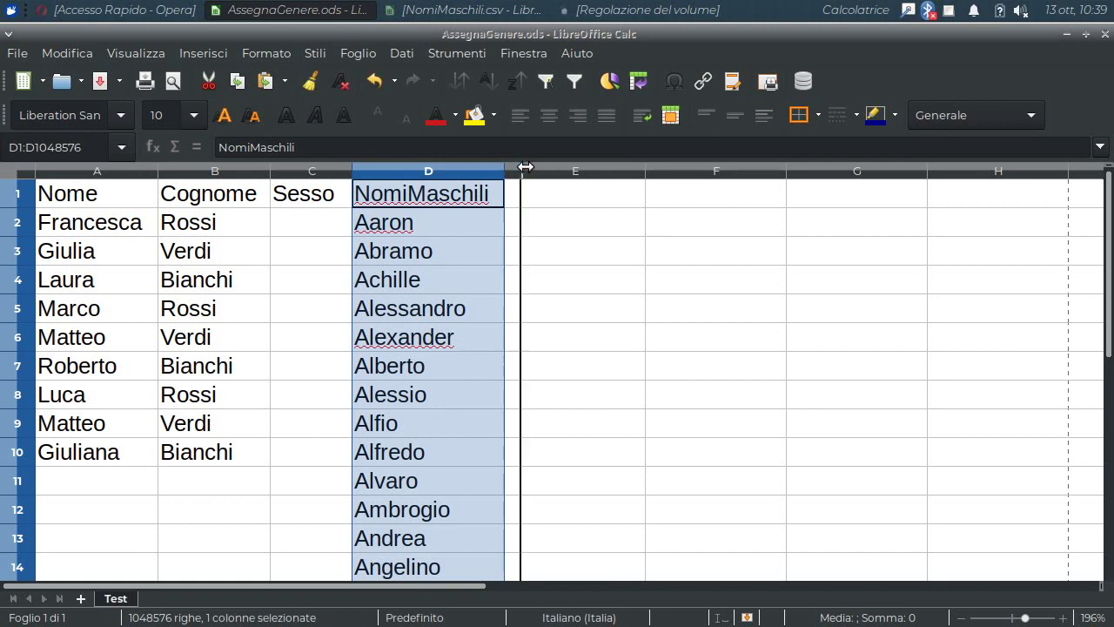
{"action": "left_click_drag", "start_coordinate": [506, 173], "coordinate": [527, 172]}
{"action": "left_click", "coordinate": [315, 217]}
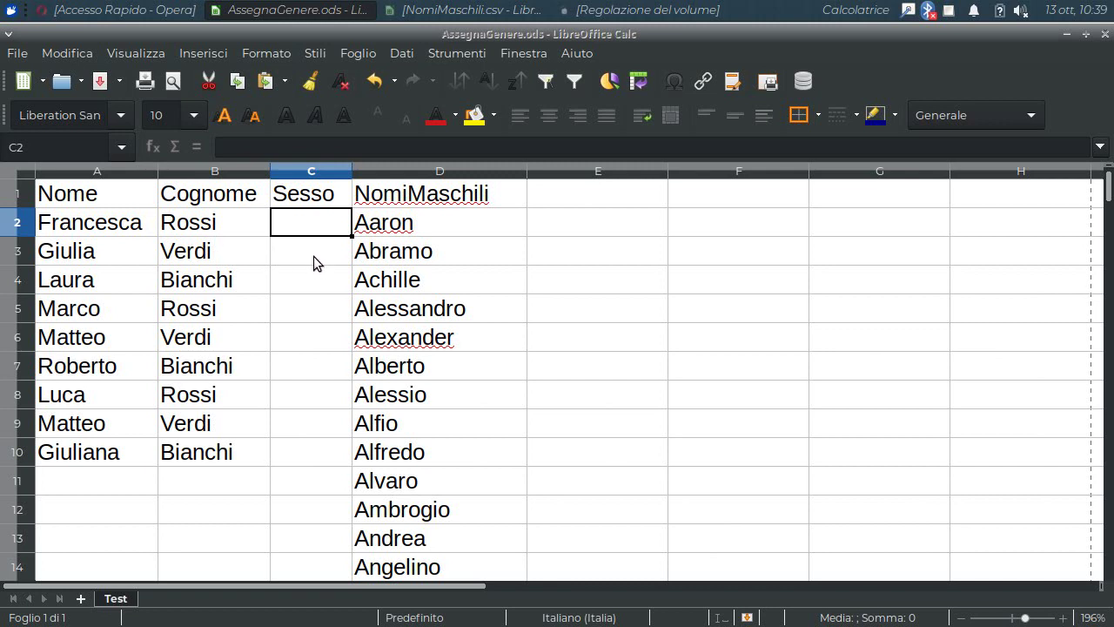
Start a CERCA.VERT formula in E2 with A2 as the lookup value.
{"action": "left_click", "coordinate": [313, 256]}
{"action": "left_click", "coordinate": [311, 215]}
{"action": "left_click", "coordinate": [313, 252]}
{"action": "left_click", "coordinate": [314, 223]}
{"action": "left_click", "coordinate": [623, 224]}
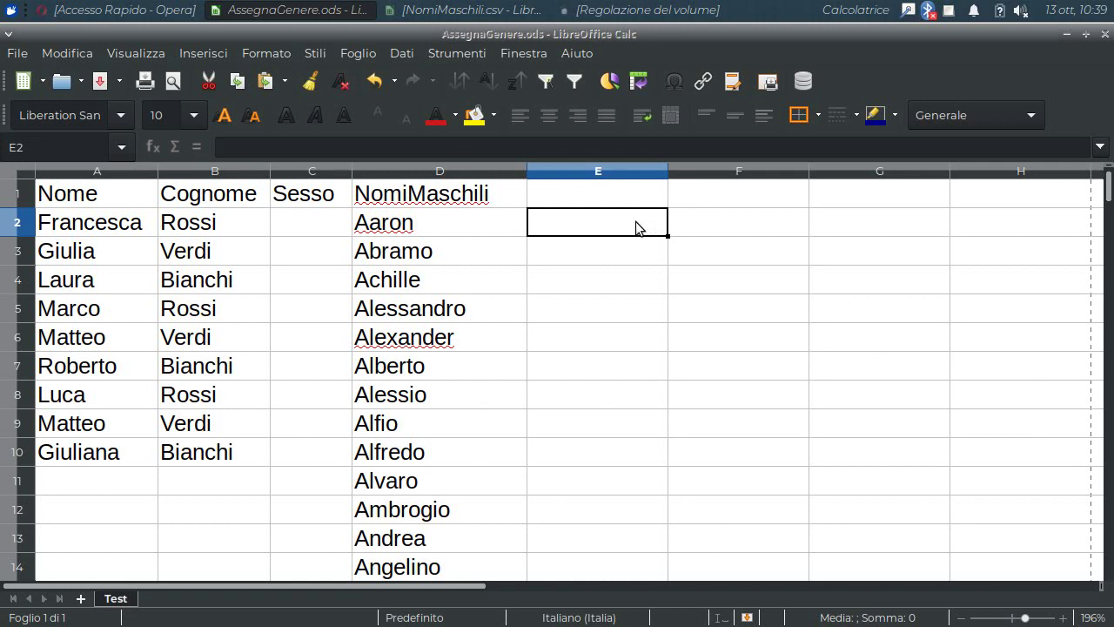
{"action": "type", "text": "=cer"}
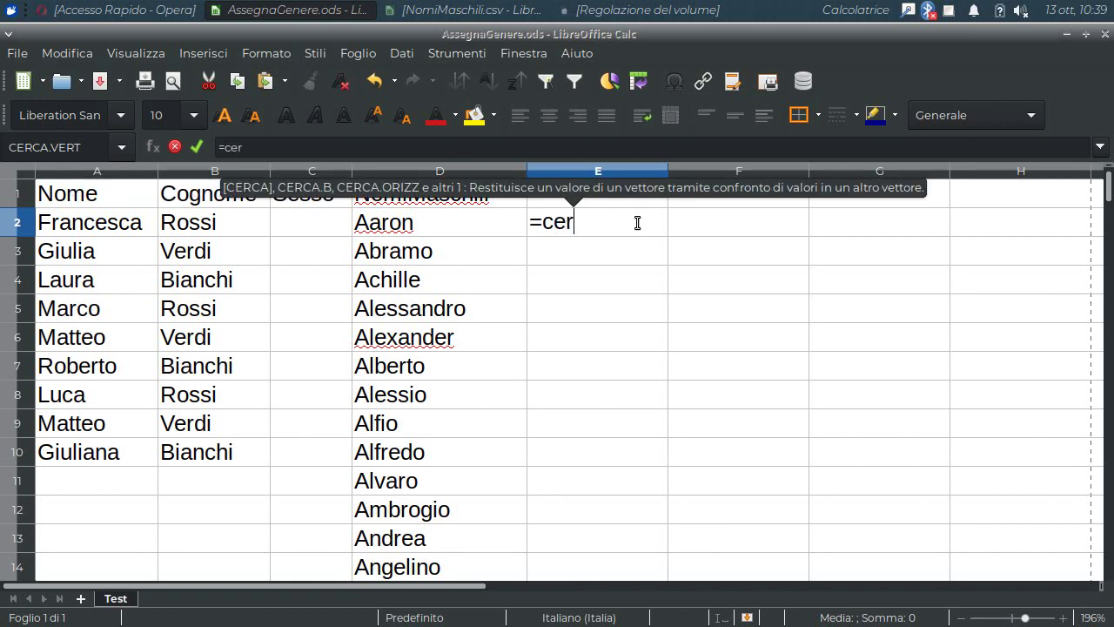
{"action": "type", "text": "ca.ver"}
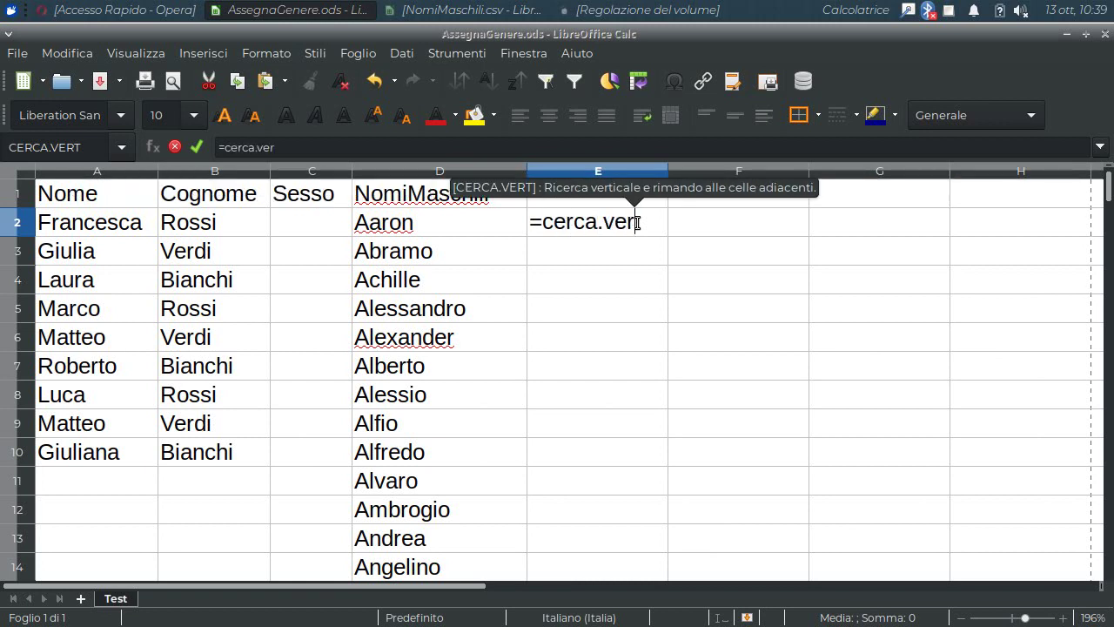
{"action": "type", "text": "t("}
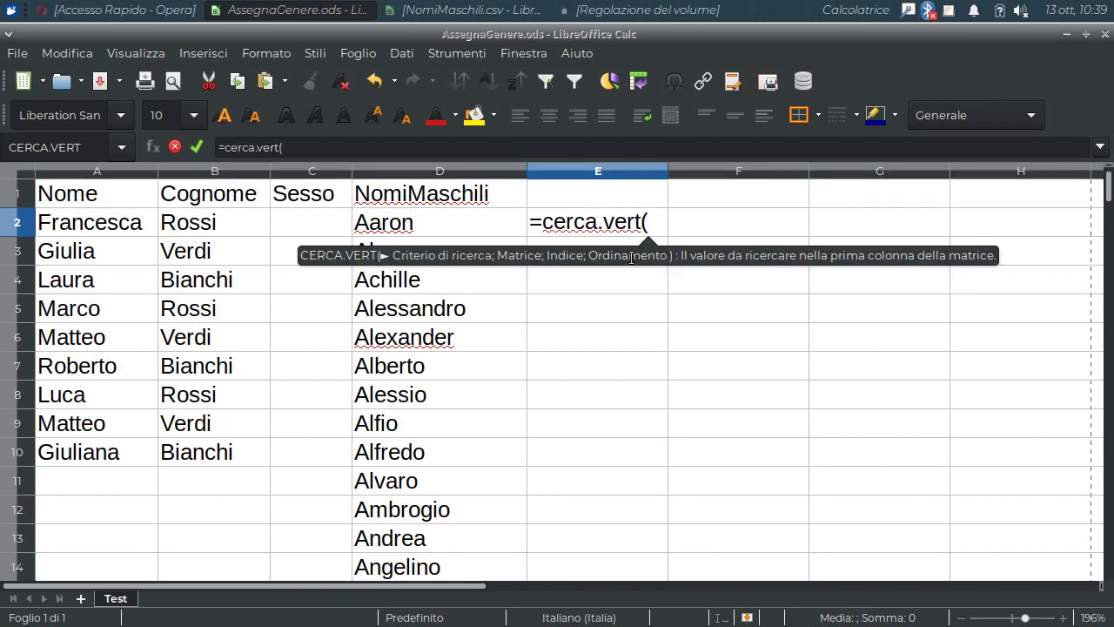
{"action": "left_click", "coordinate": [87, 223]}
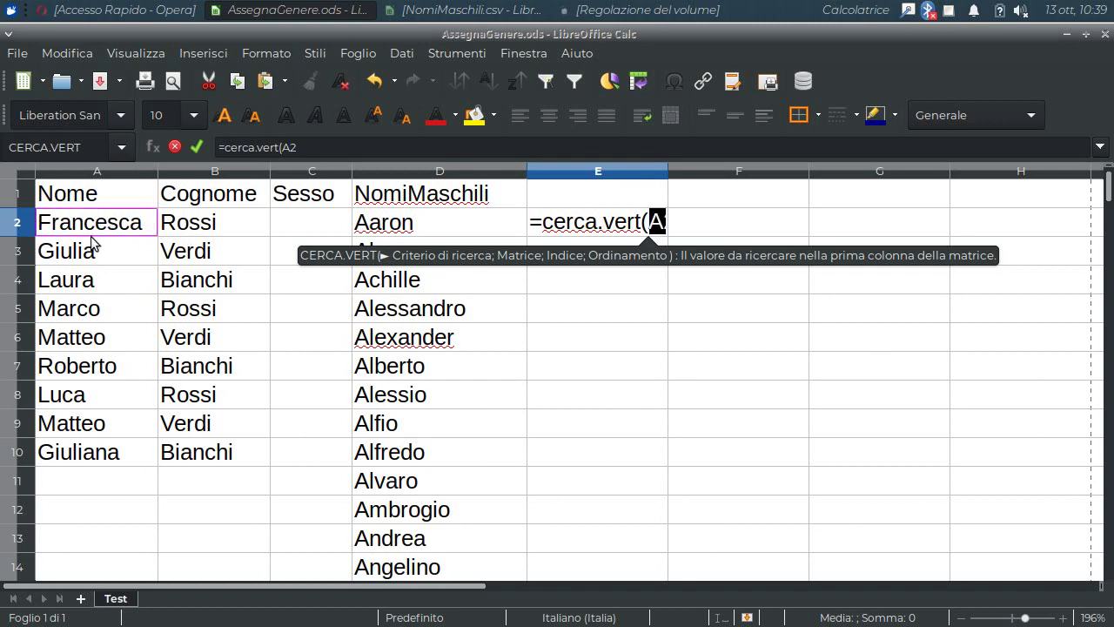
{"action": "type", "text": ";"}
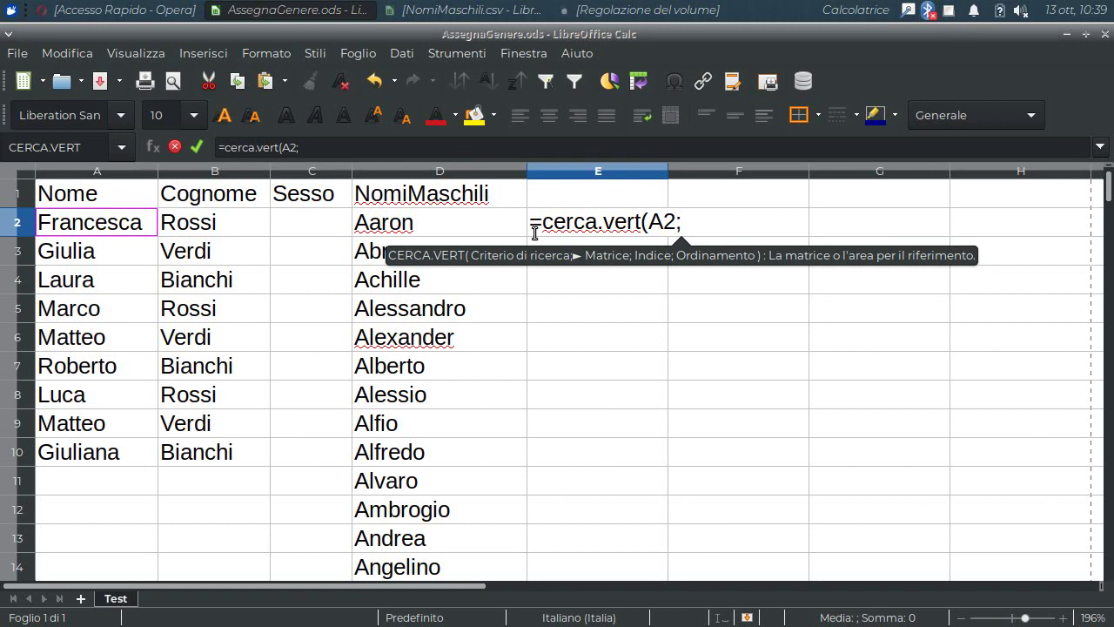
Complete E2 as =CERCA.VERT(A2;$D:$D;1;0) and commit it.
{"action": "type", "text": "$D"}
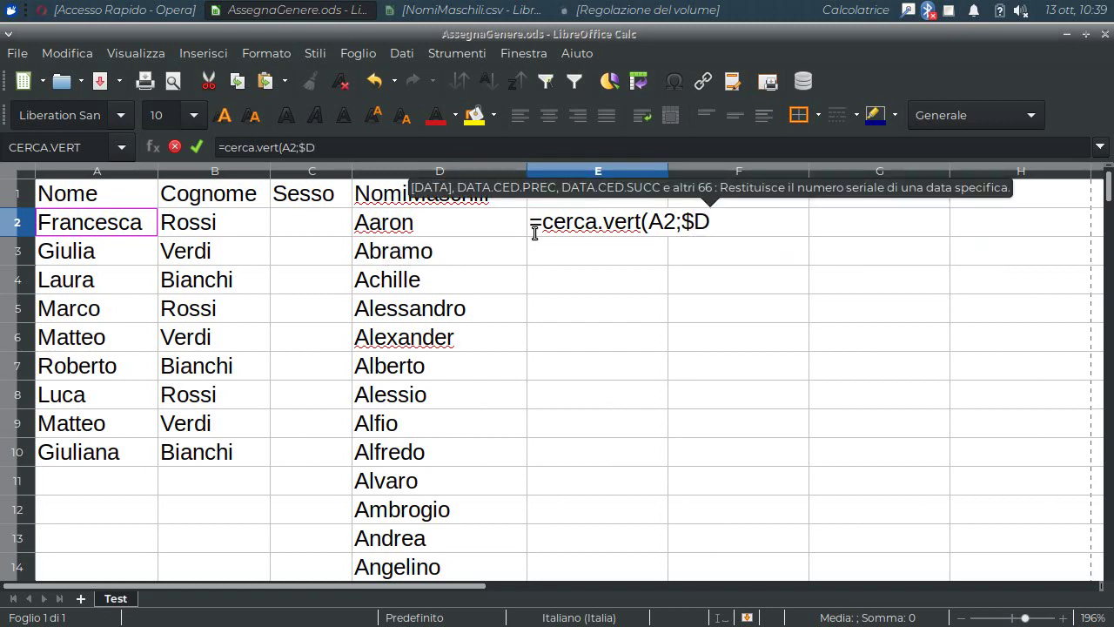
{"action": "type", "text": ":"}
{"action": "left_click", "coordinate": [535, 233]}
{"action": "type", "text": "$D"}
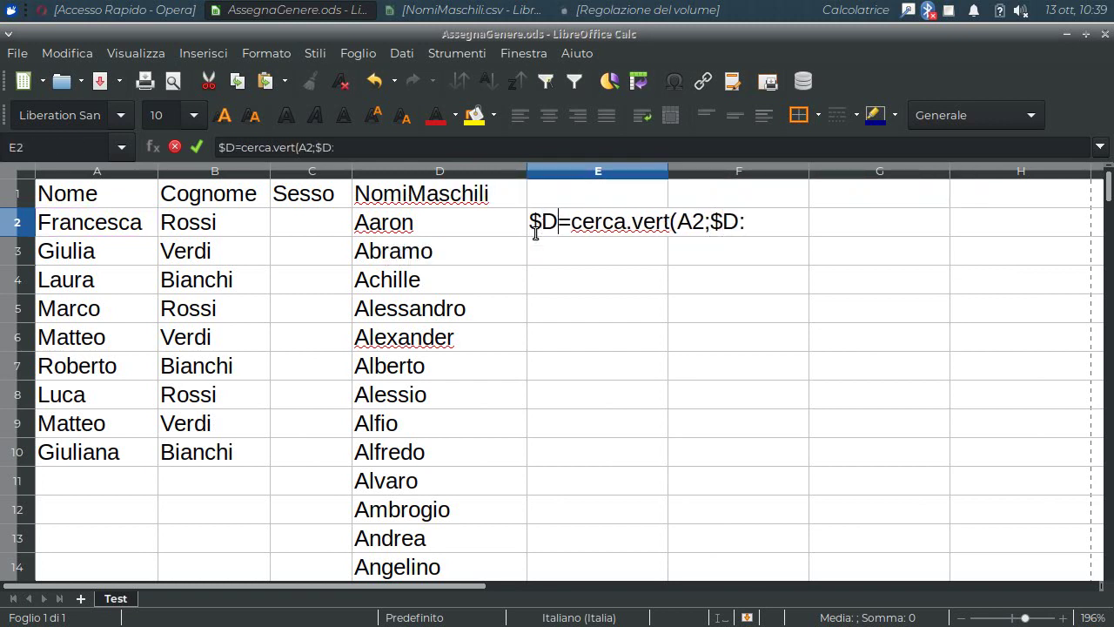
{"action": "key", "text": "BackSpace"}
{"action": "key", "text": "BackSpace"}
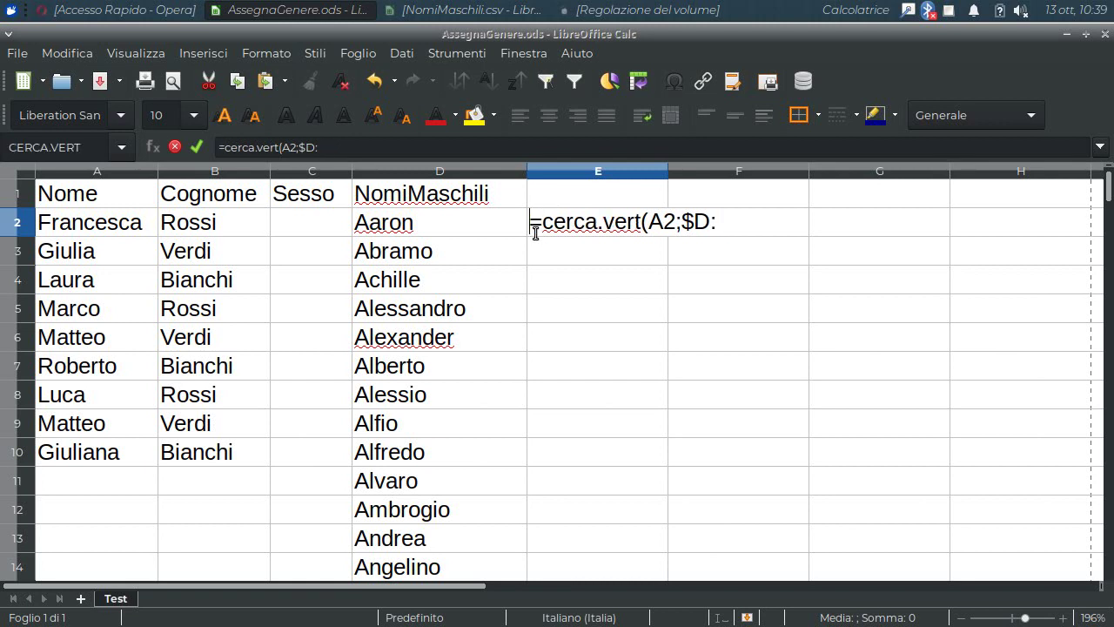
{"action": "left_click", "coordinate": [722, 225]}
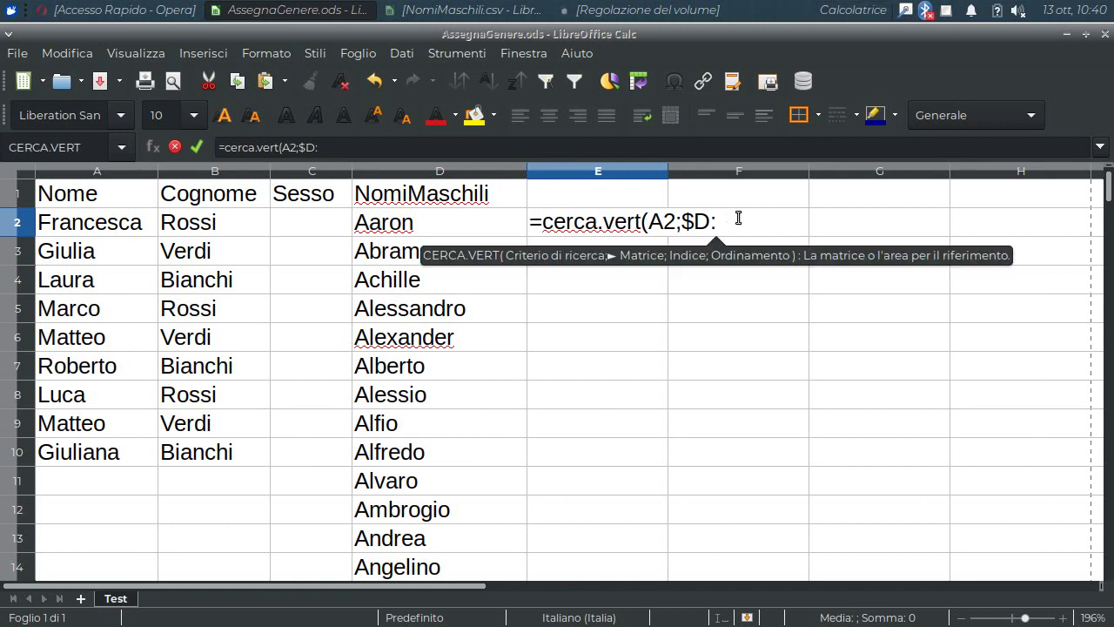
{"action": "type", "text": "$D"}
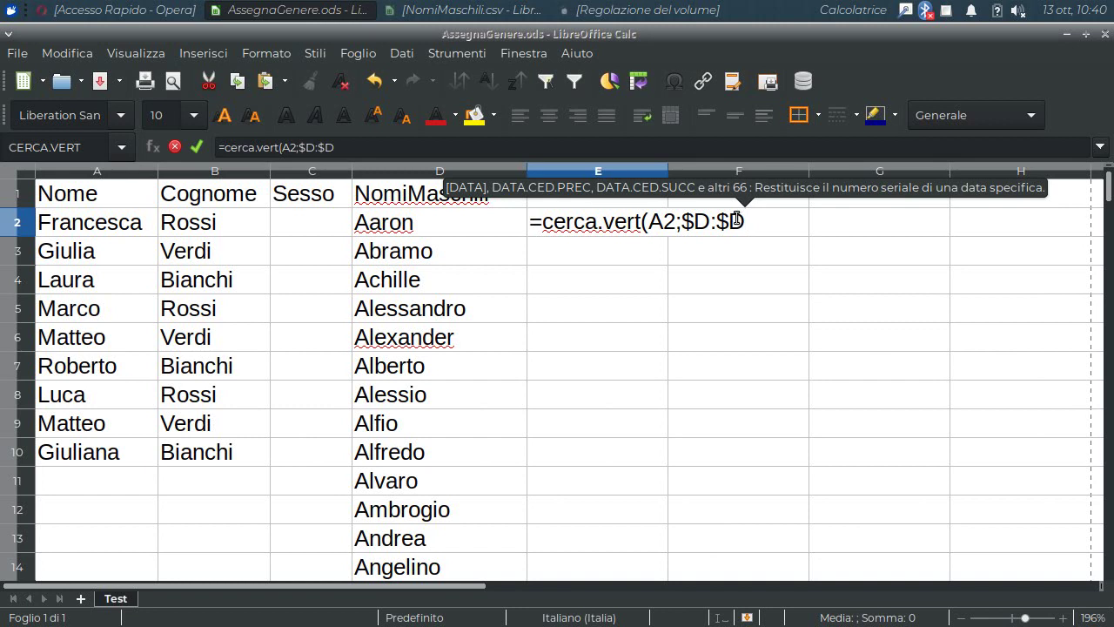
{"action": "type", "text": ";"}
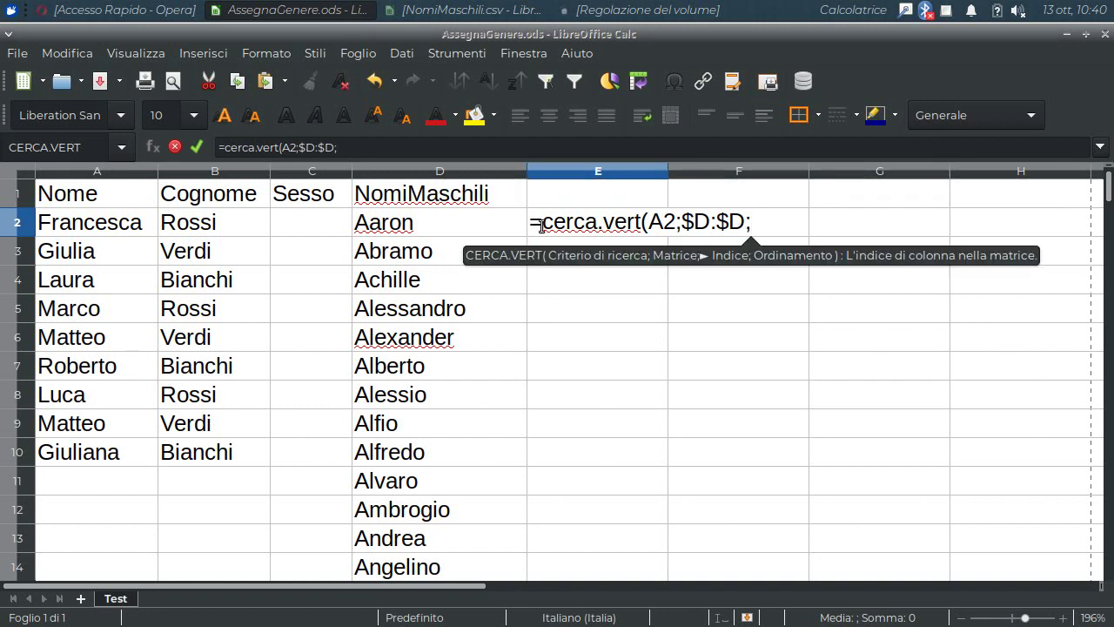
{"action": "type", "text": "1"}
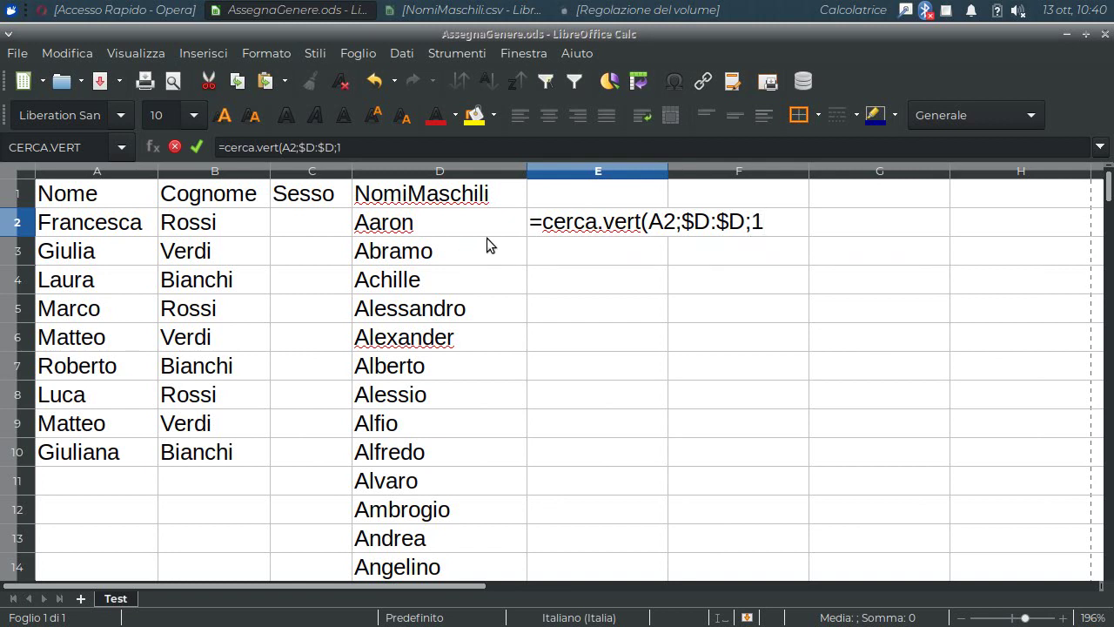
{"action": "type", "text": ";0"}
{"action": "type", "text": ")"}
{"action": "key", "text": "Return"}
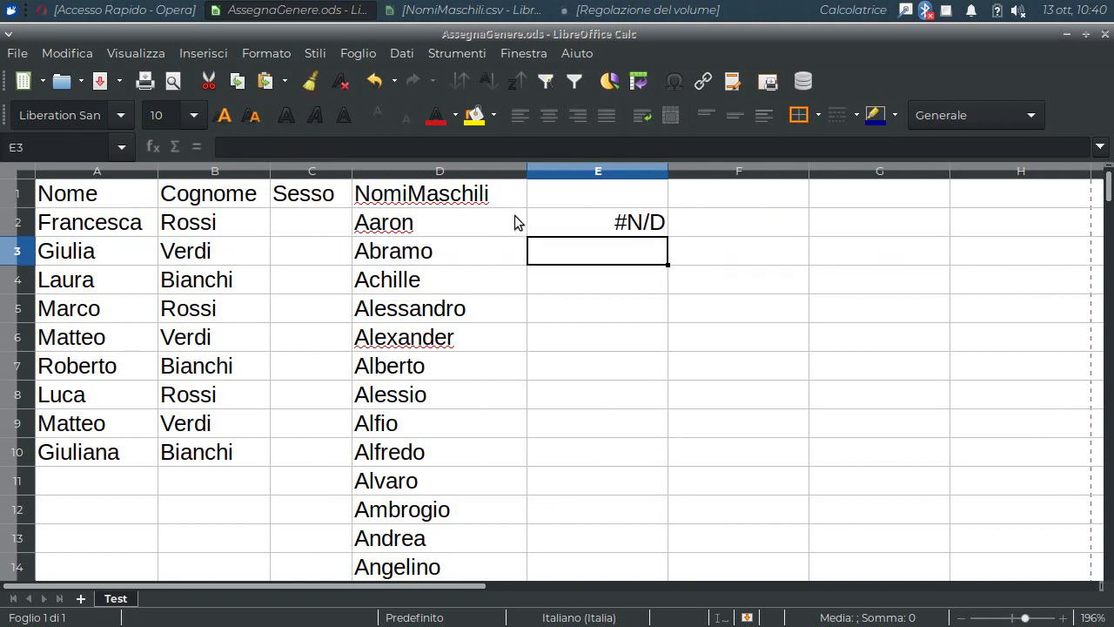
Wrap E2 as =SE(VAL.NON.DISP(CERCA.VERT(A2;$D:$D;1;0));"F";"M"), which shows F.
{"action": "left_click", "coordinate": [583, 219]}
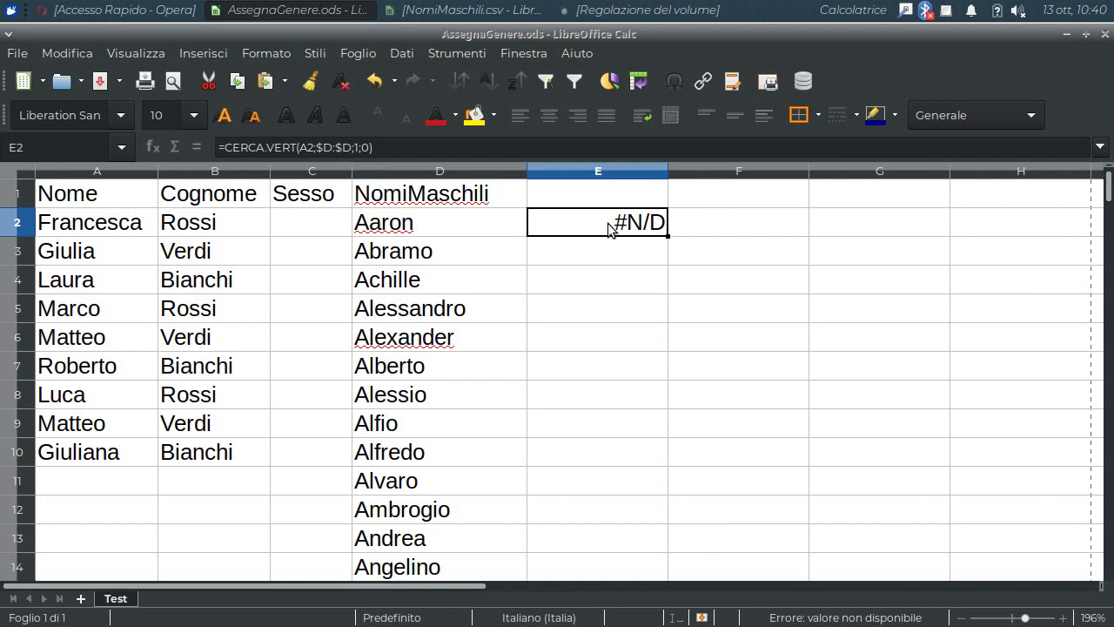
{"action": "left_click", "coordinate": [225, 148]}
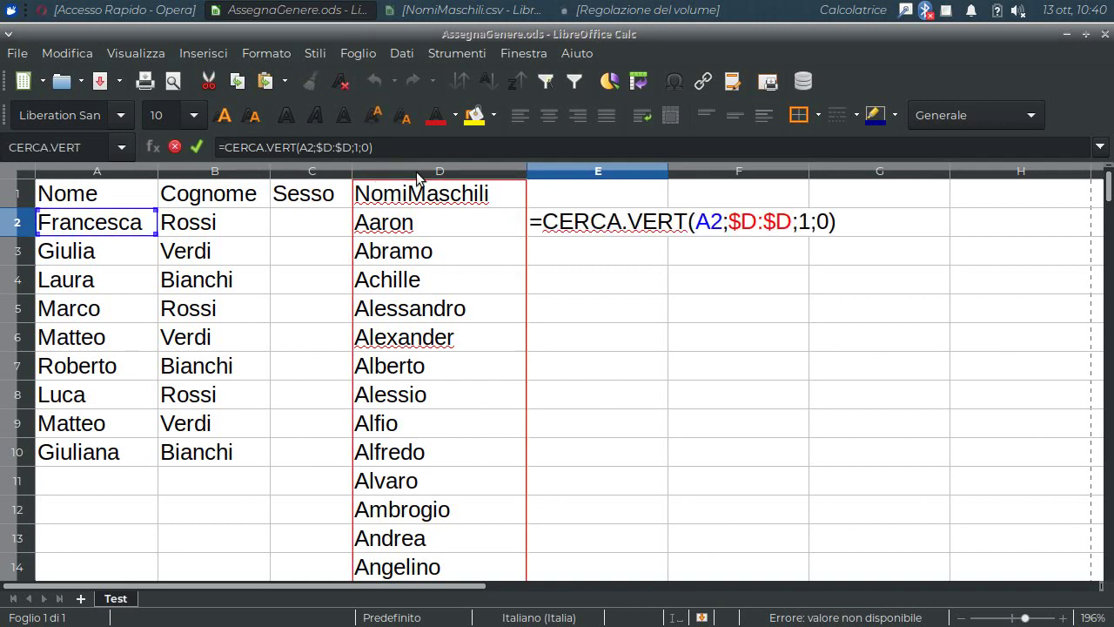
{"action": "type", "text": "se"}
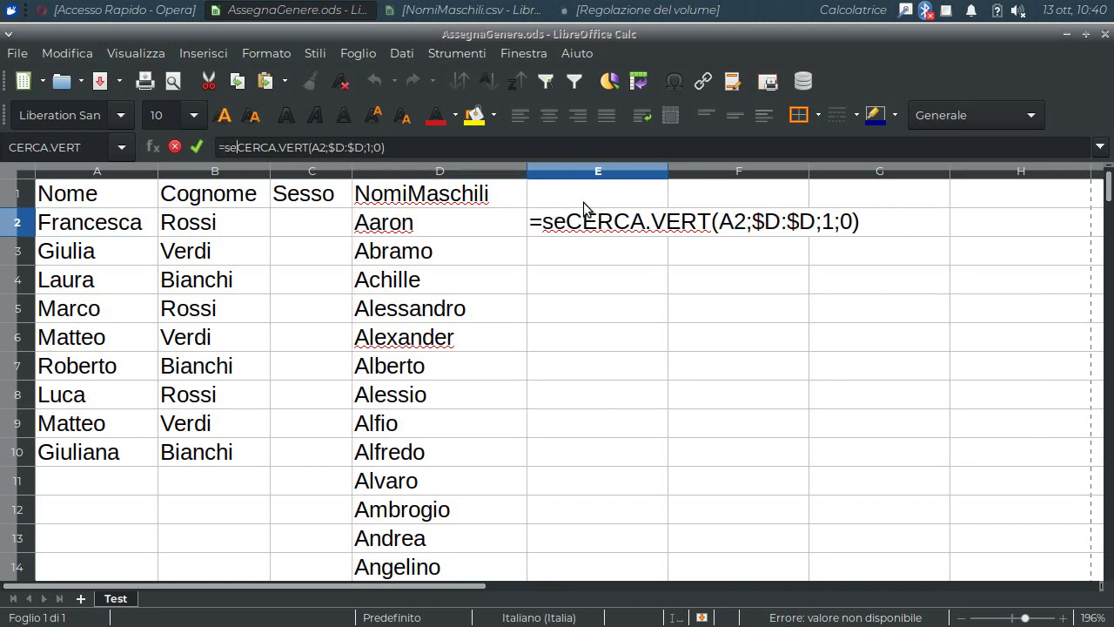
{"action": "type", "text": "("}
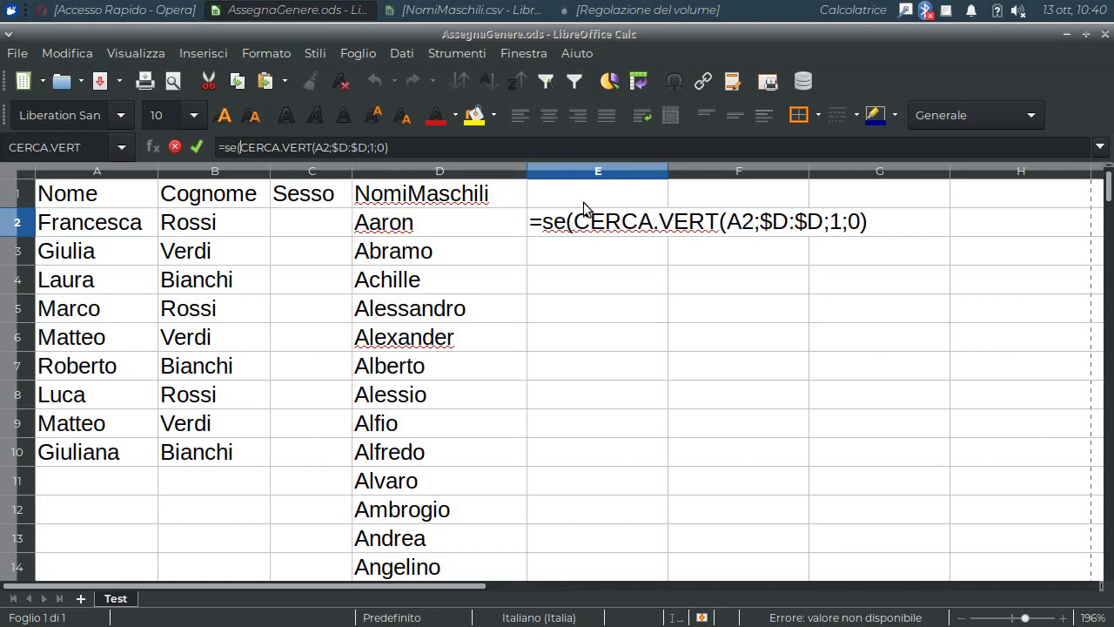
{"action": "type", "text": "val.no"}
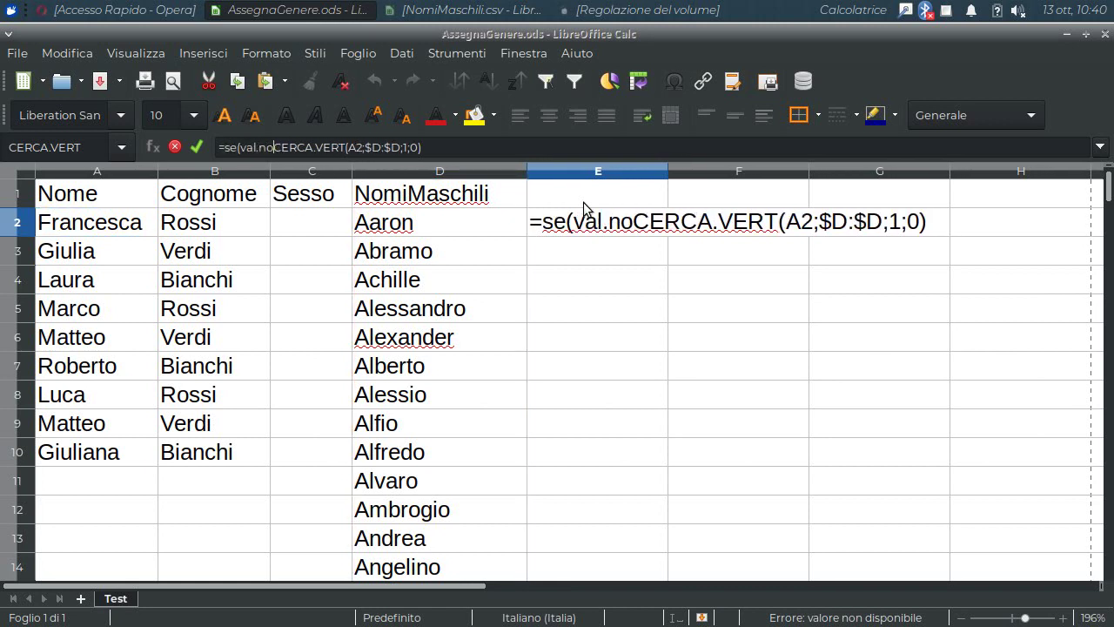
{"action": "type", "text": "n.d"}
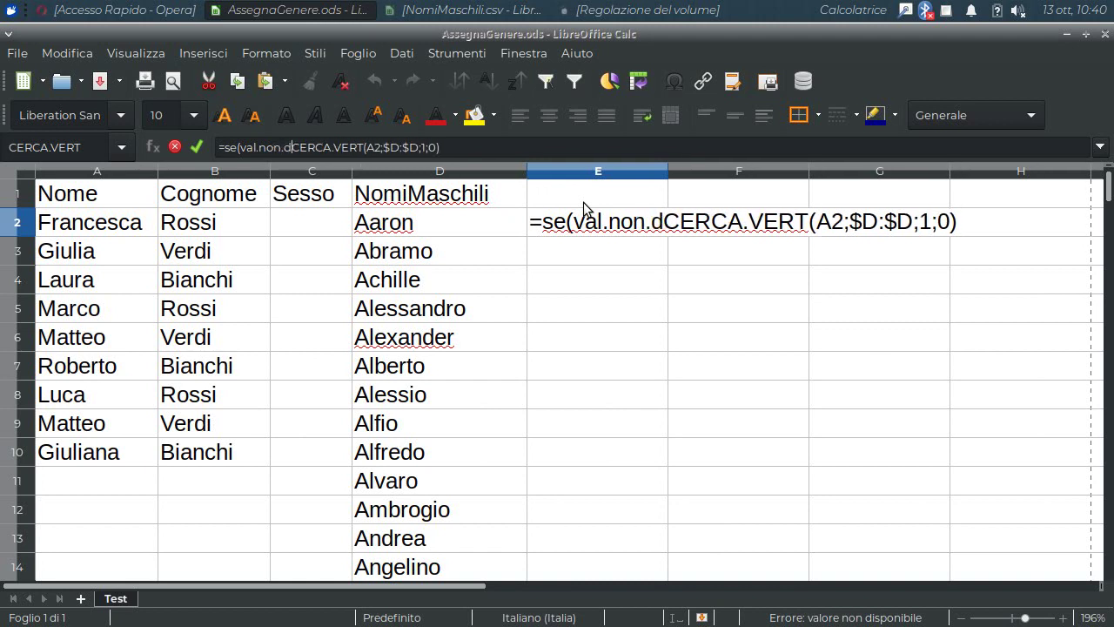
{"action": "type", "text": "isp"}
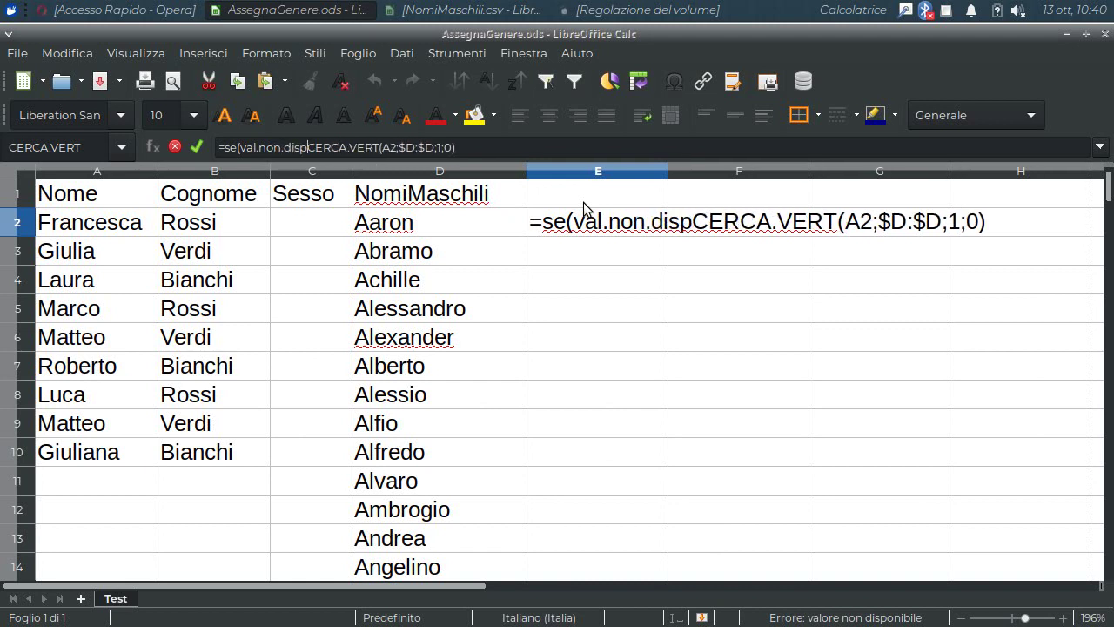
{"action": "type", "text": "("}
{"action": "key", "text": "Right"}
{"action": "key", "text": "Right"}
{"action": "key", "text": "Right"}
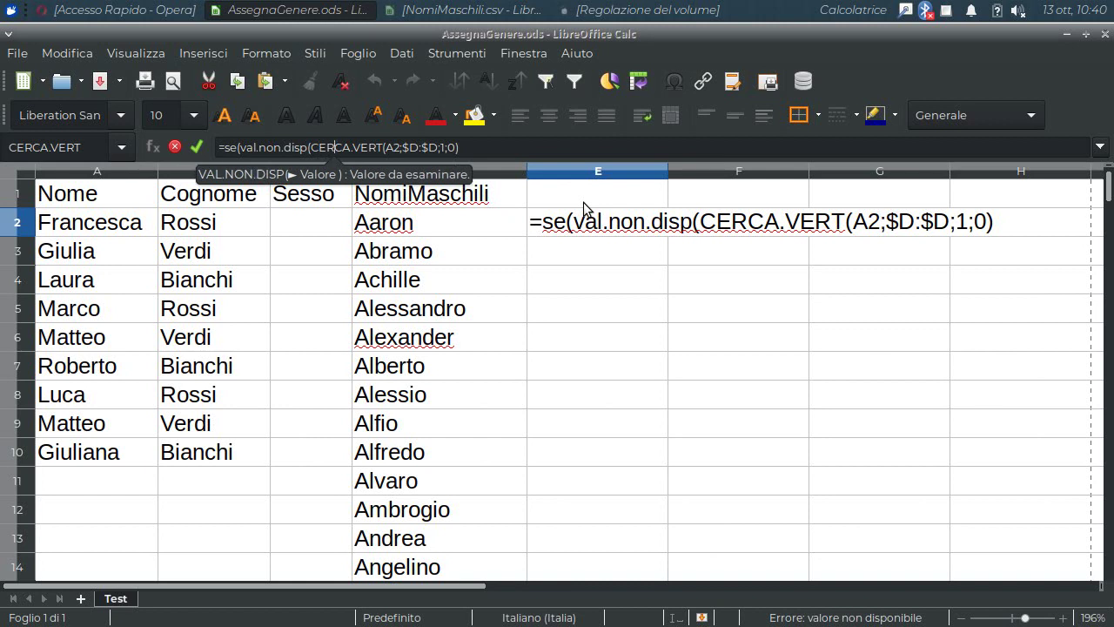
{"action": "key", "text": "Right"}
{"action": "key", "text": "Right"}
{"action": "key", "text": "Right"}
{"action": "key", "text": "Right"}
{"action": "key", "text": "Right"}
{"action": "key", "text": "Right"}
{"action": "key", "text": "Right"}
{"action": "key", "text": "Right"}
{"action": "key", "text": "Right"}
{"action": "key", "text": "Right"}
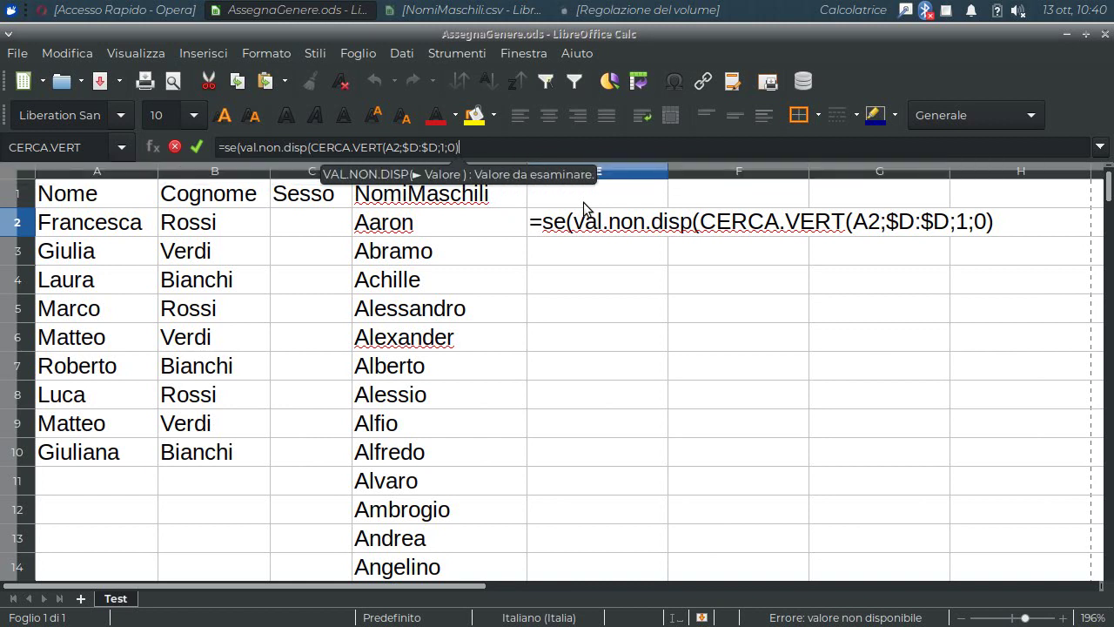
{"action": "type", "text": ")"}
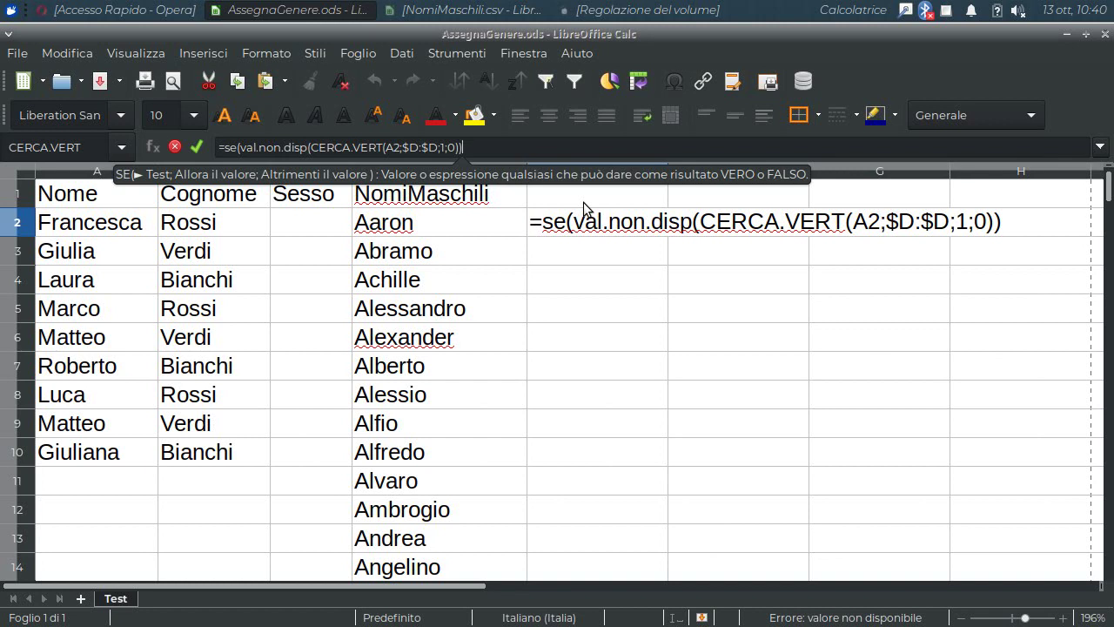
{"action": "type", "text": ";"}
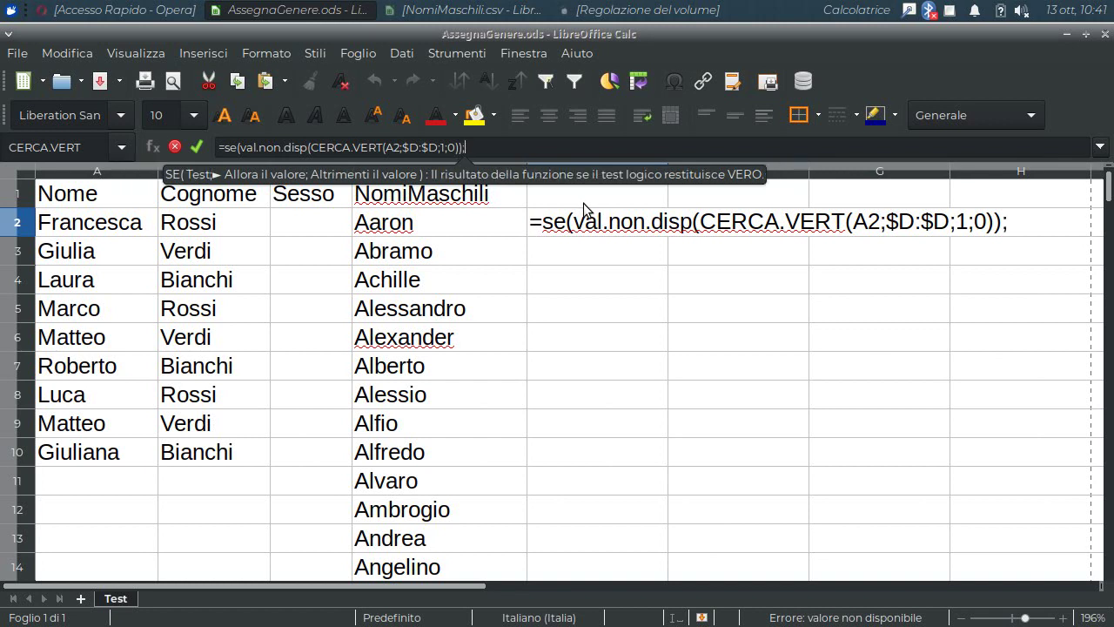
{"action": "type", "text": "\""}
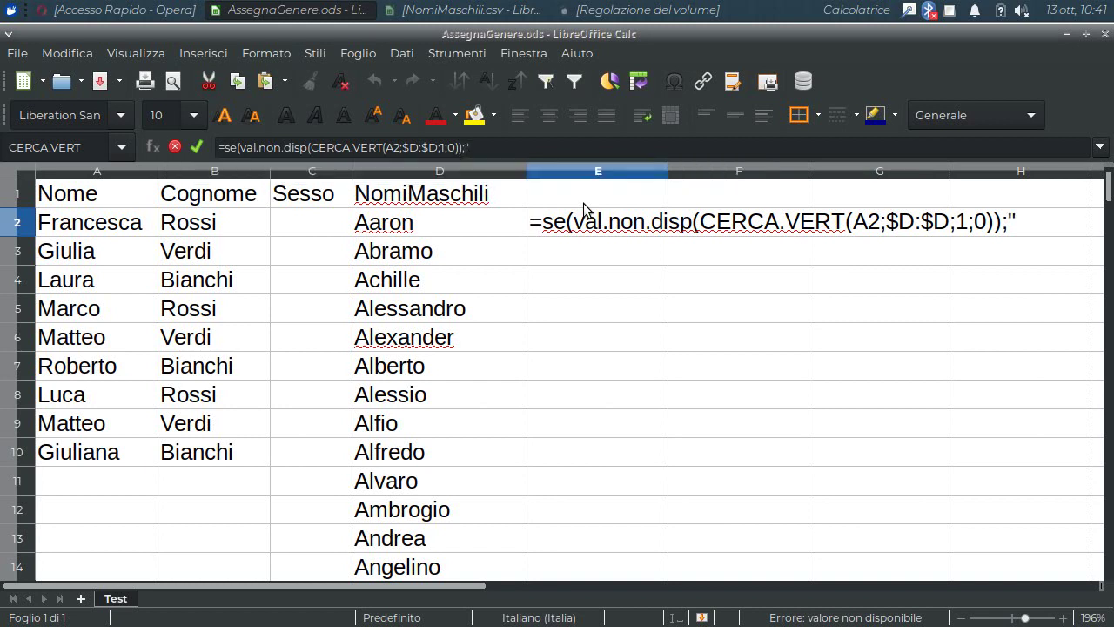
{"action": "type", "text": "F\";"}
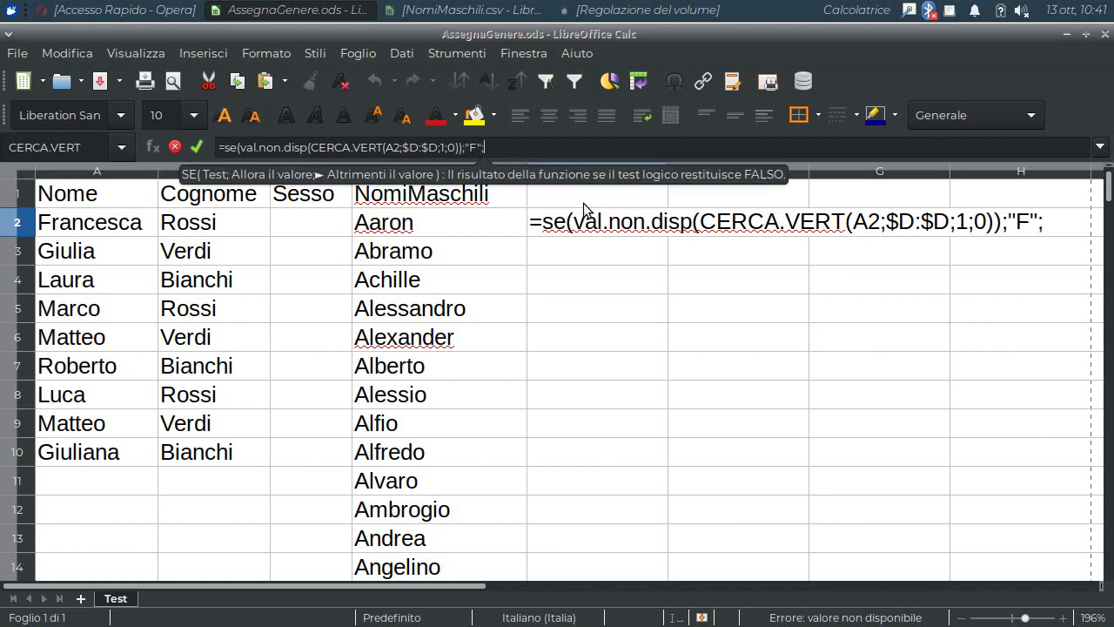
{"action": "type", "text": "\"M\""}
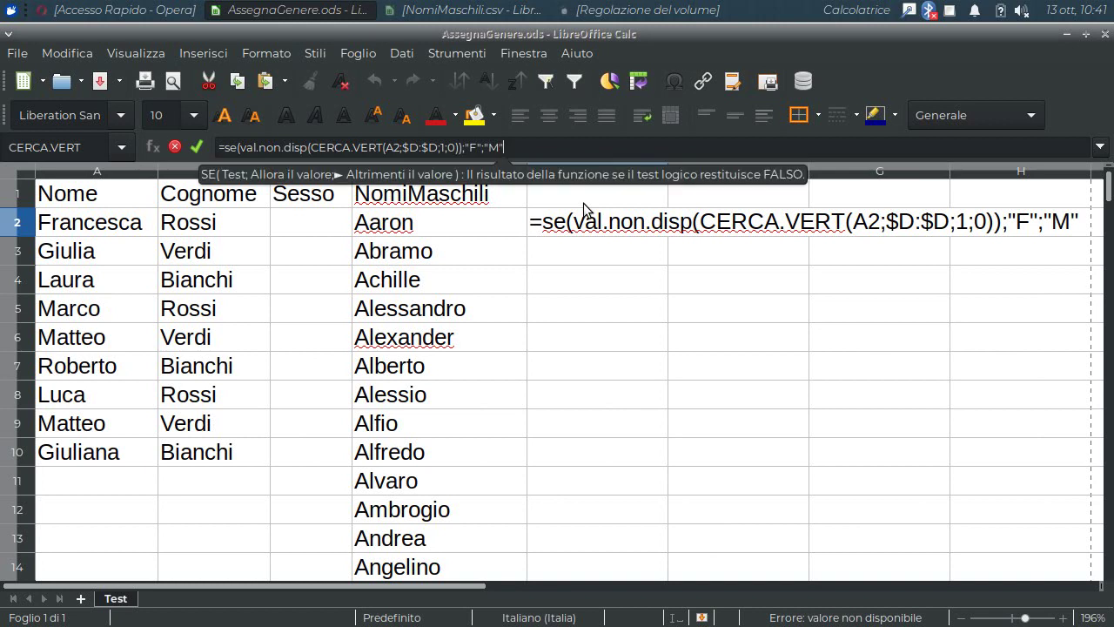
{"action": "type", "text": ")"}
{"action": "key", "text": "Return"}
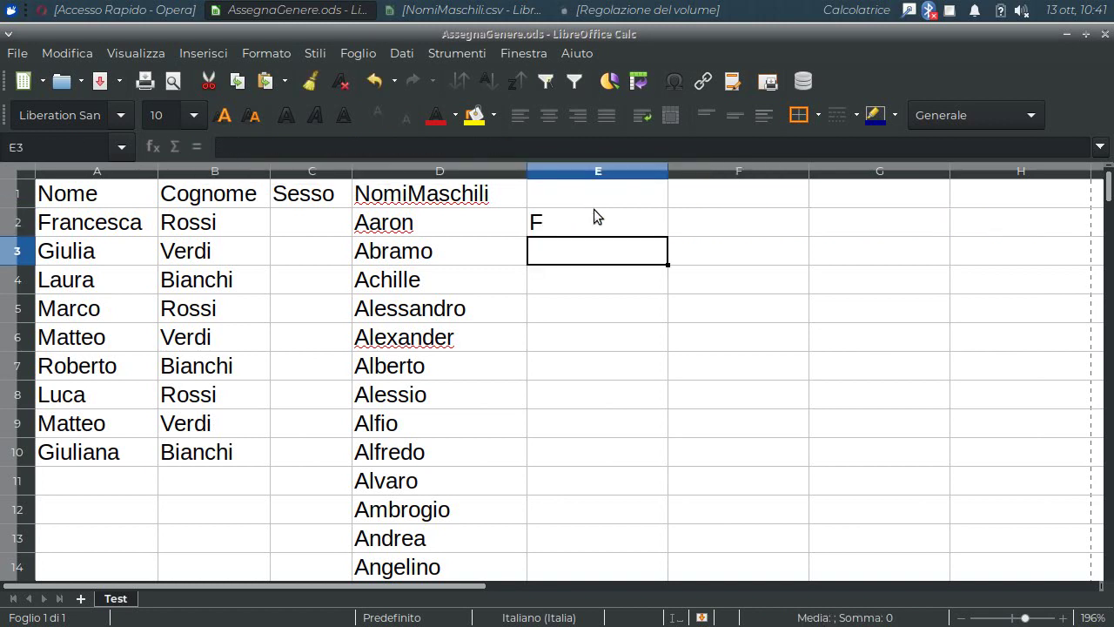
{"action": "left_click", "coordinate": [571, 216]}
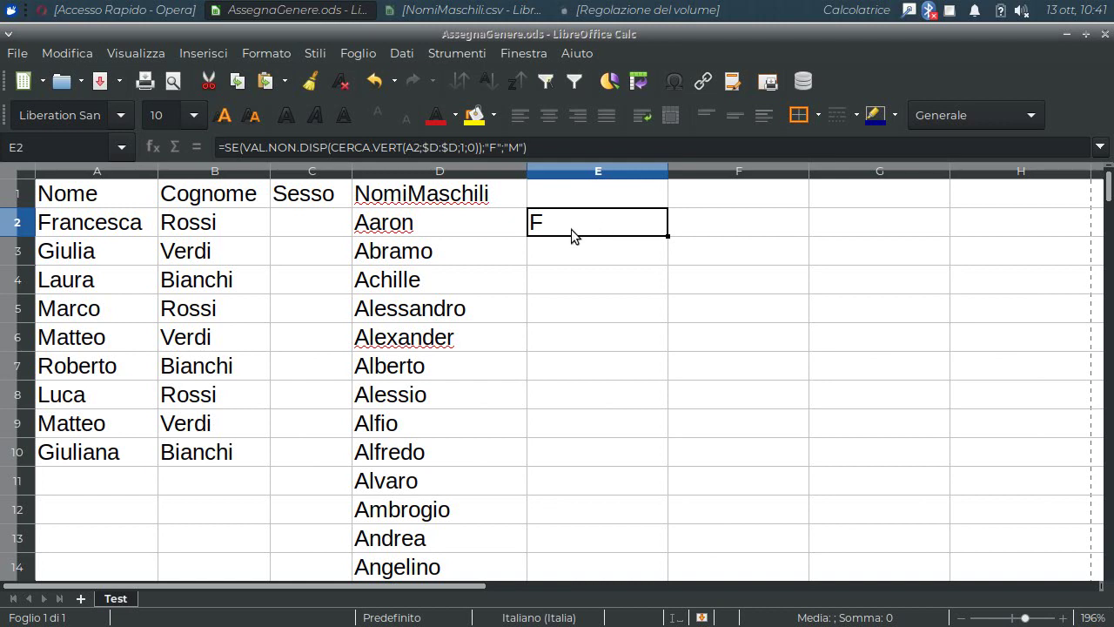
Copy E2's F/M formula into C2 with Paste Special using only Formule.
{"action": "right_click", "coordinate": [571, 229]}
{"action": "left_click", "coordinate": [585, 256]}
{"action": "left_click", "coordinate": [320, 224]}
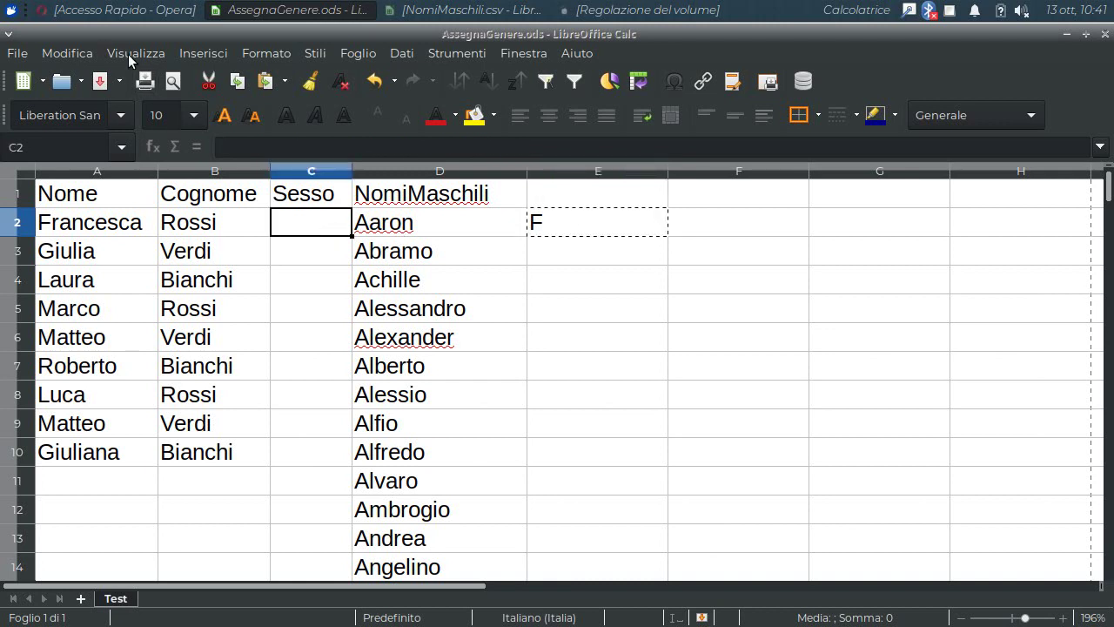
{"action": "left_click", "coordinate": [75, 54]}
{"action": "left_click", "coordinate": [125, 252]}
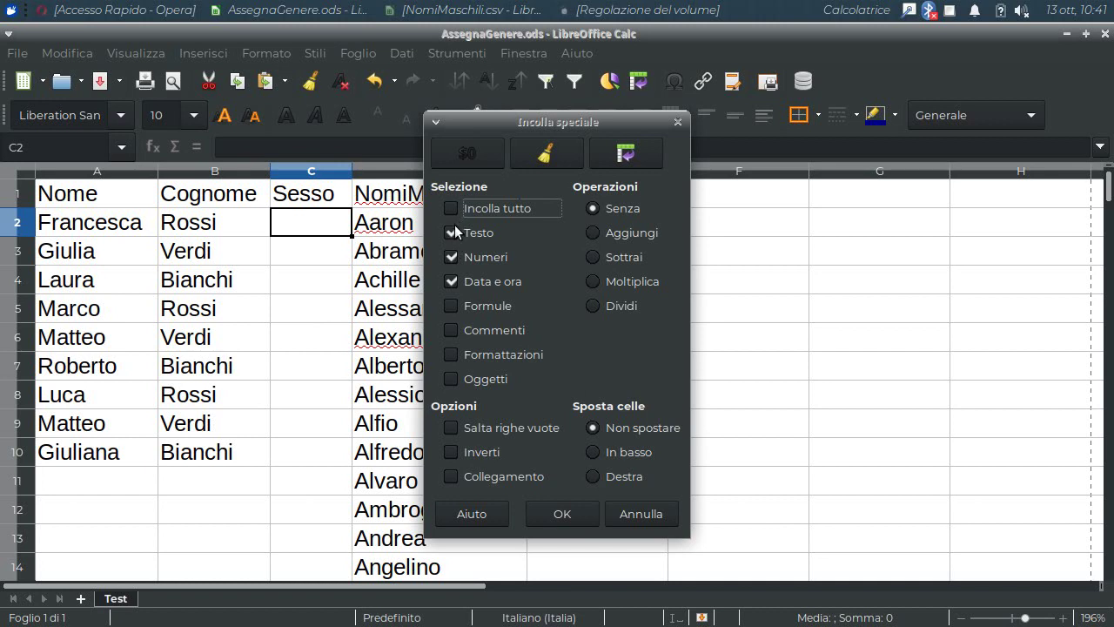
{"action": "left_click", "coordinate": [449, 282]}
{"action": "left_click", "coordinate": [452, 256]}
{"action": "left_click", "coordinate": [451, 232]}
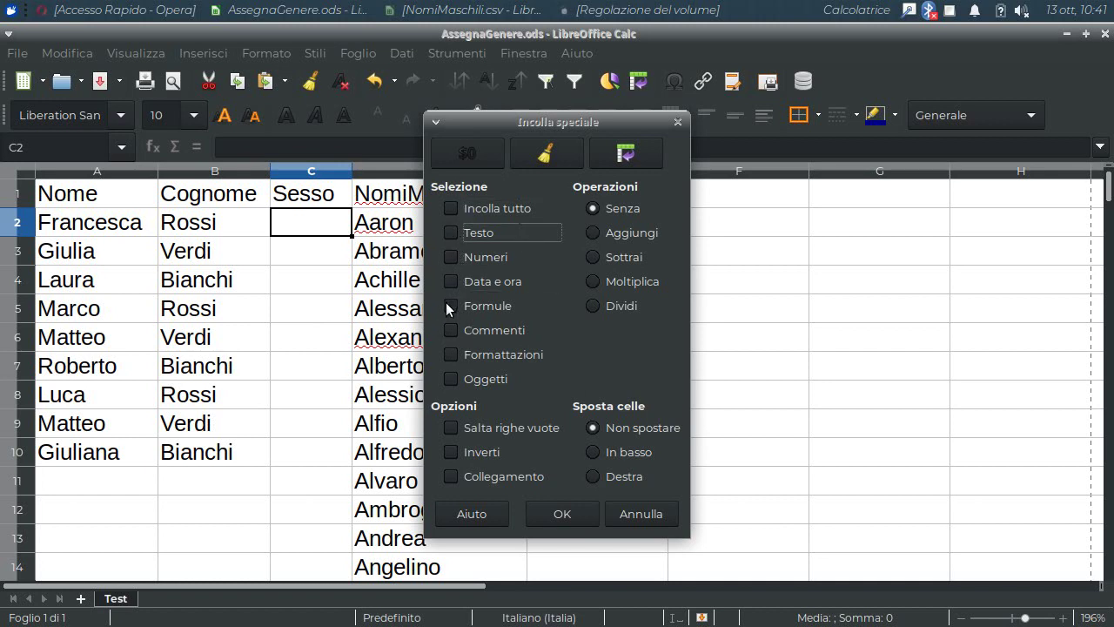
{"action": "left_click", "coordinate": [447, 304]}
{"action": "left_click", "coordinate": [562, 515]}
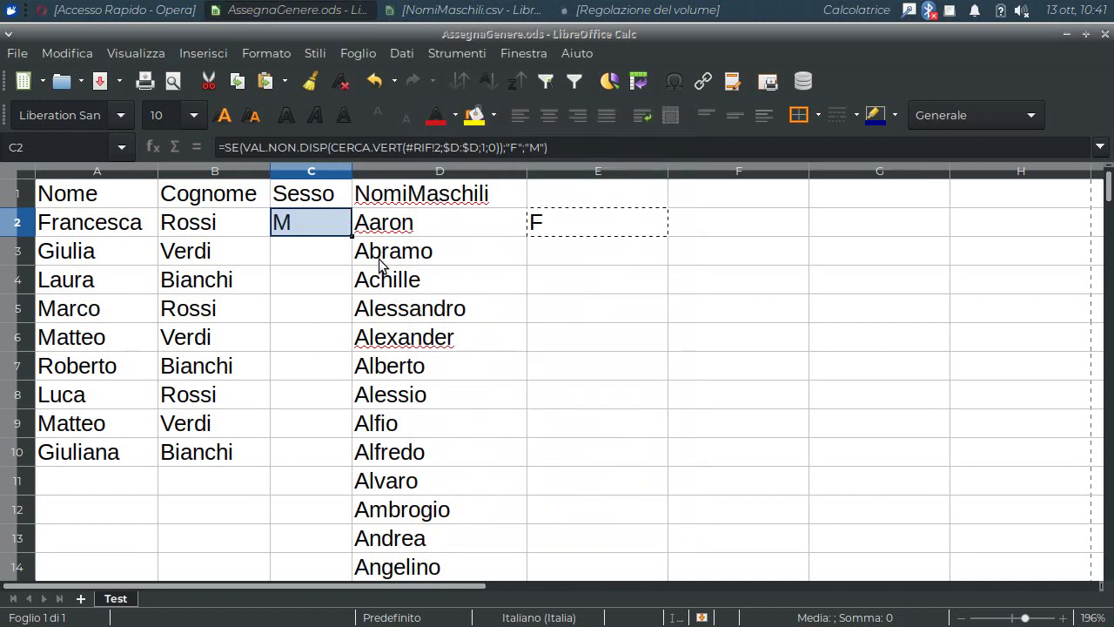
Check the formula pasted into C2.
{"action": "left_click", "coordinate": [340, 229]}
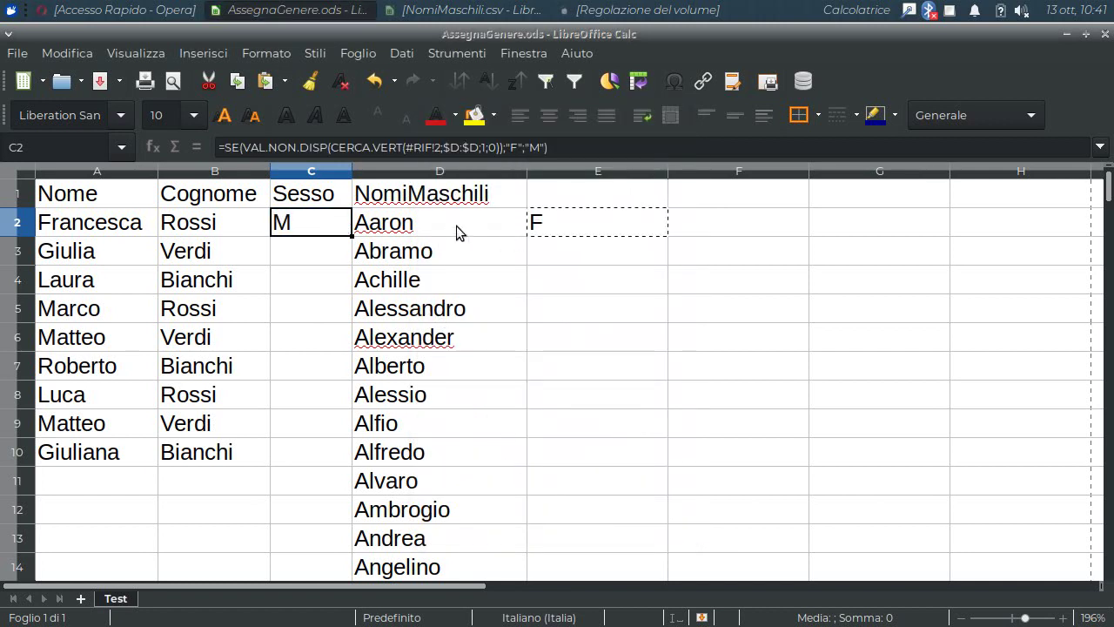
{"action": "key", "text": "Down"}
{"action": "left_click", "coordinate": [306, 222]}
Clear C2 and delete the empty Sesso column C.
{"action": "key", "text": "Delete"}
{"action": "left_click", "coordinate": [329, 200]}
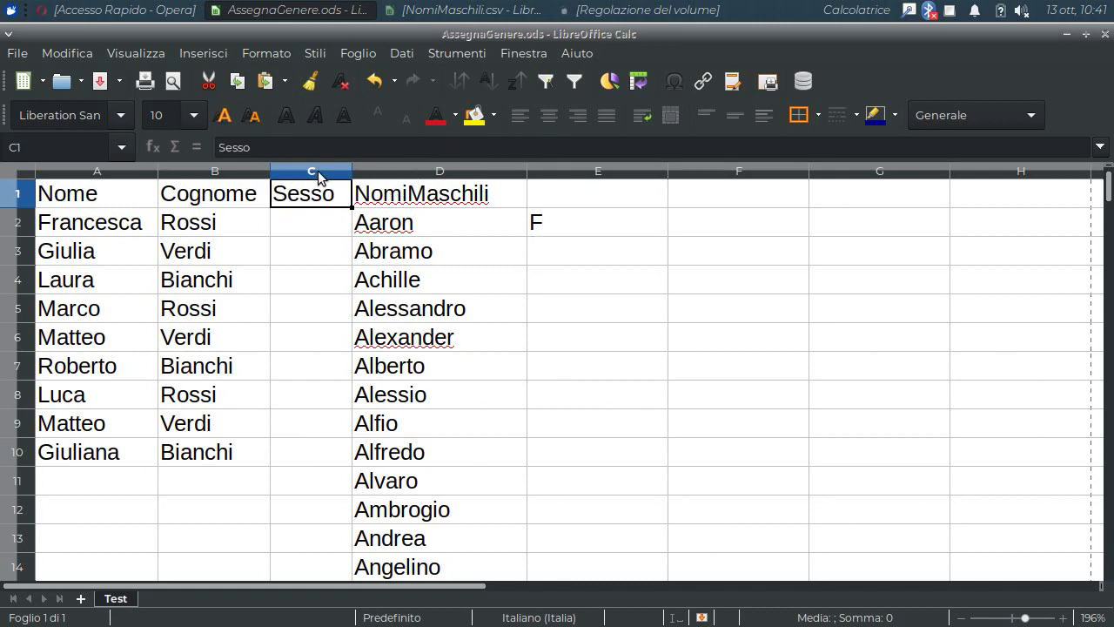
{"action": "right_click", "coordinate": [317, 168]}
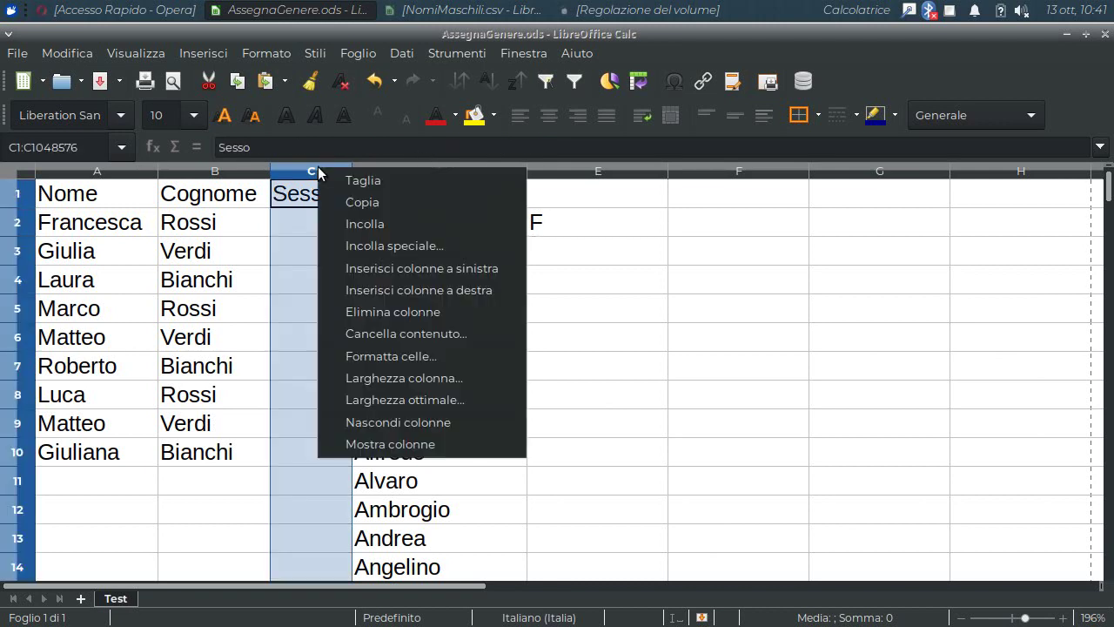
{"action": "left_click", "coordinate": [364, 310]}
Head column D 'Sesso' and fill the F/M formula down to D235.
{"action": "left_click", "coordinate": [503, 194]}
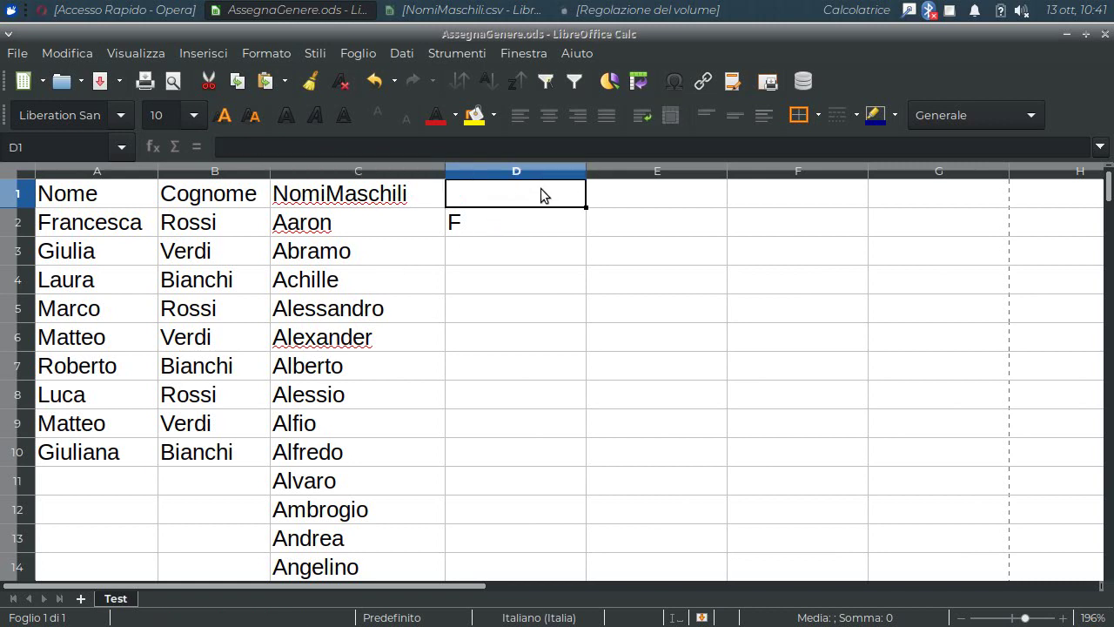
{"action": "type", "text": "Sesos"}
{"action": "key", "text": "BackSpace"}
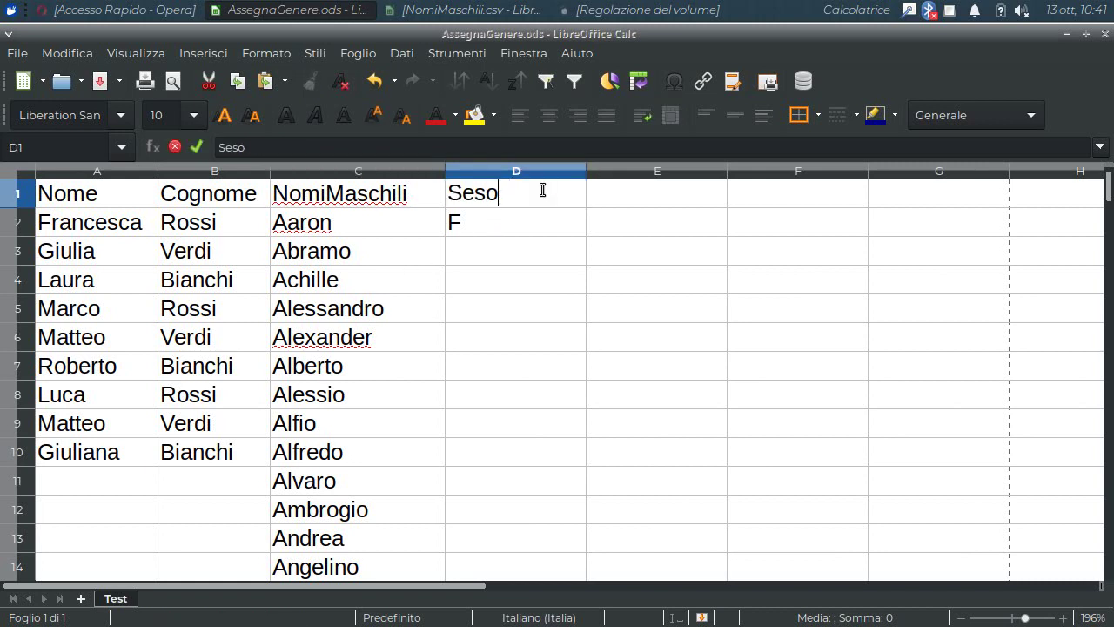
{"action": "key", "text": "Return"}
{"action": "key", "text": "BackSpace"}
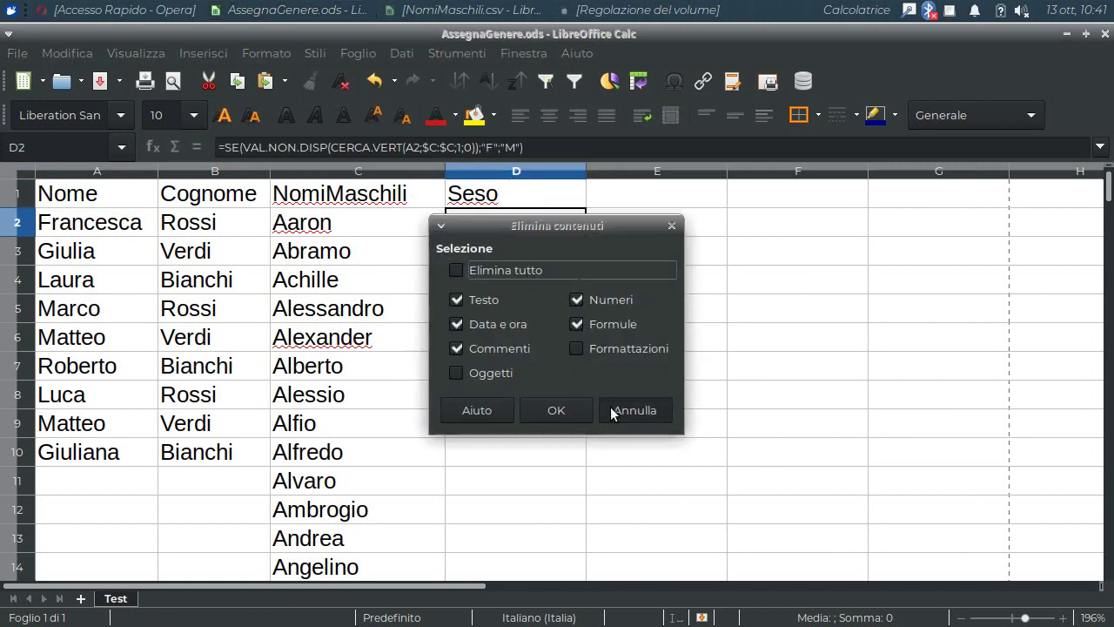
{"action": "left_click", "coordinate": [644, 409]}
{"action": "left_click", "coordinate": [519, 189]}
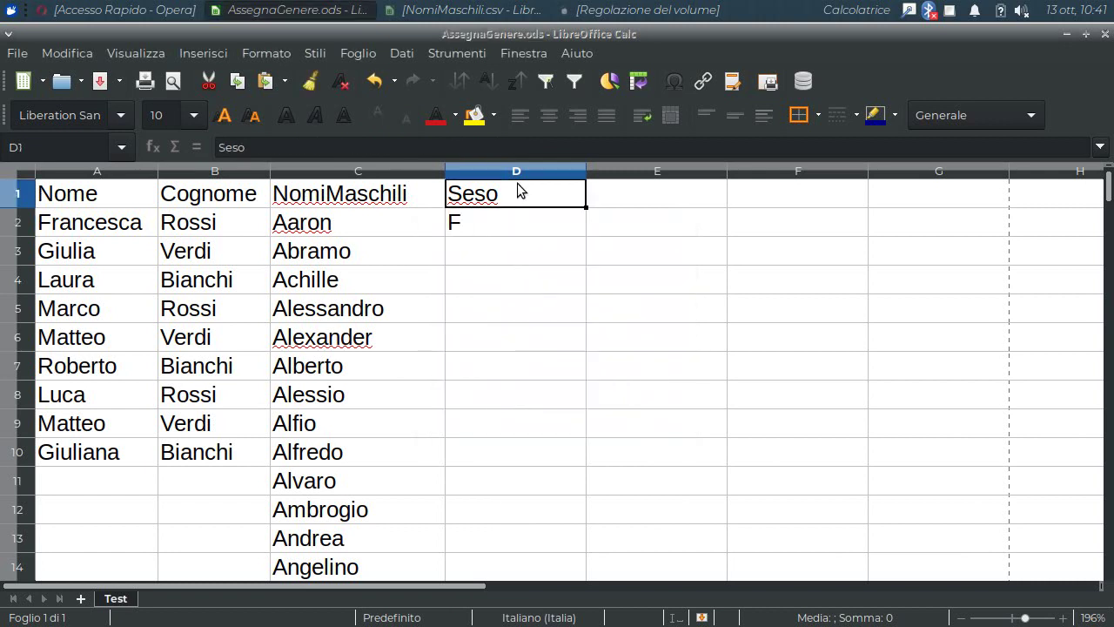
{"action": "double_click", "coordinate": [511, 198]}
{"action": "key", "text": "BackSpace"}
{"action": "type", "text": "so"}
{"action": "key", "text": "Return"}
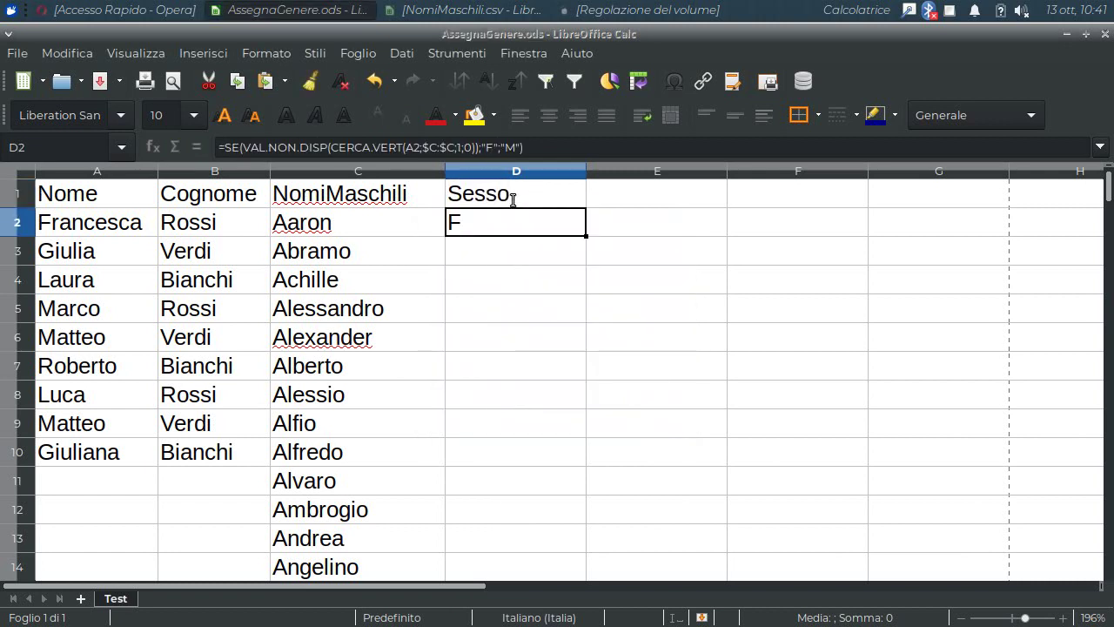
{"action": "double_click", "coordinate": [586, 235]}
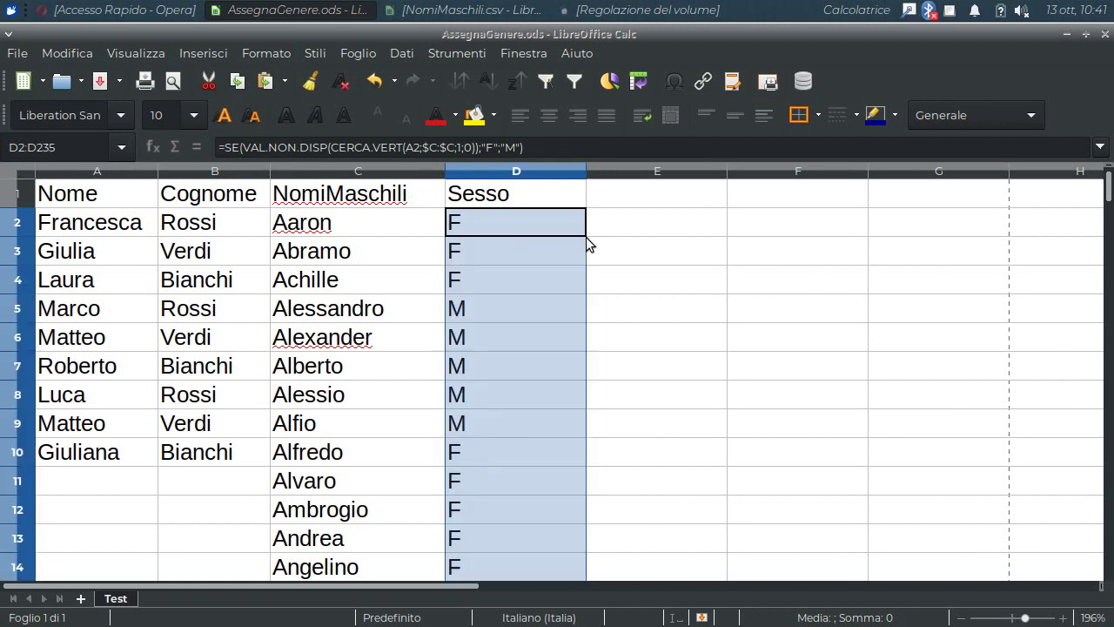
{"action": "left_click", "coordinate": [525, 347]}
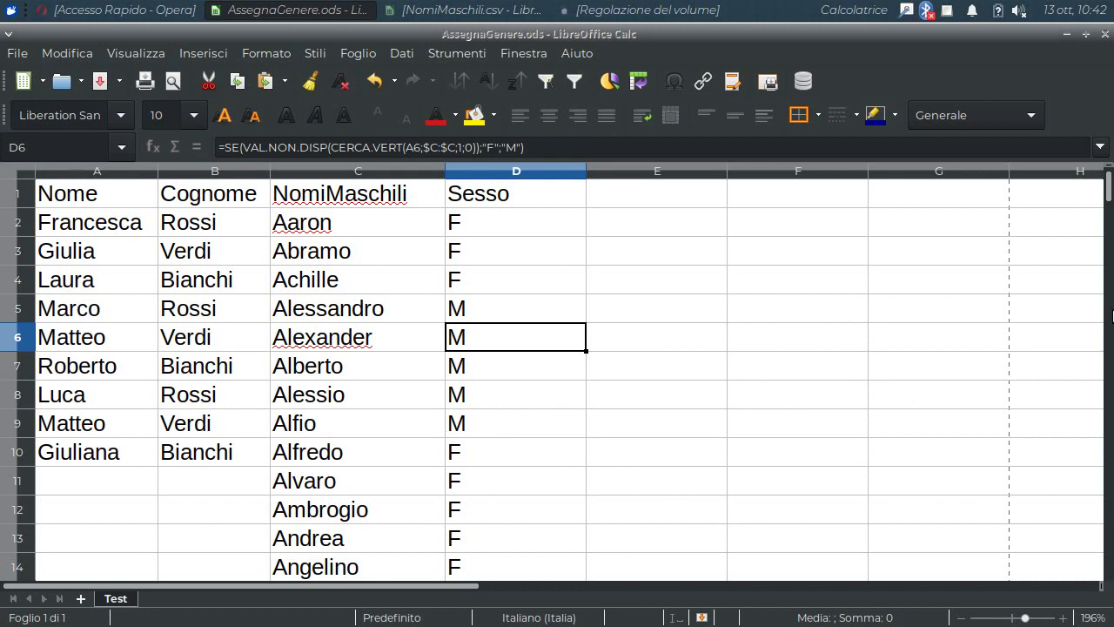
{"action": "scroll", "coordinate": [430, 544], "scroll_direction": "down", "scroll_amount": 4}
{"action": "scroll", "coordinate": [433, 530], "scroll_direction": "up", "scroll_amount": 3}
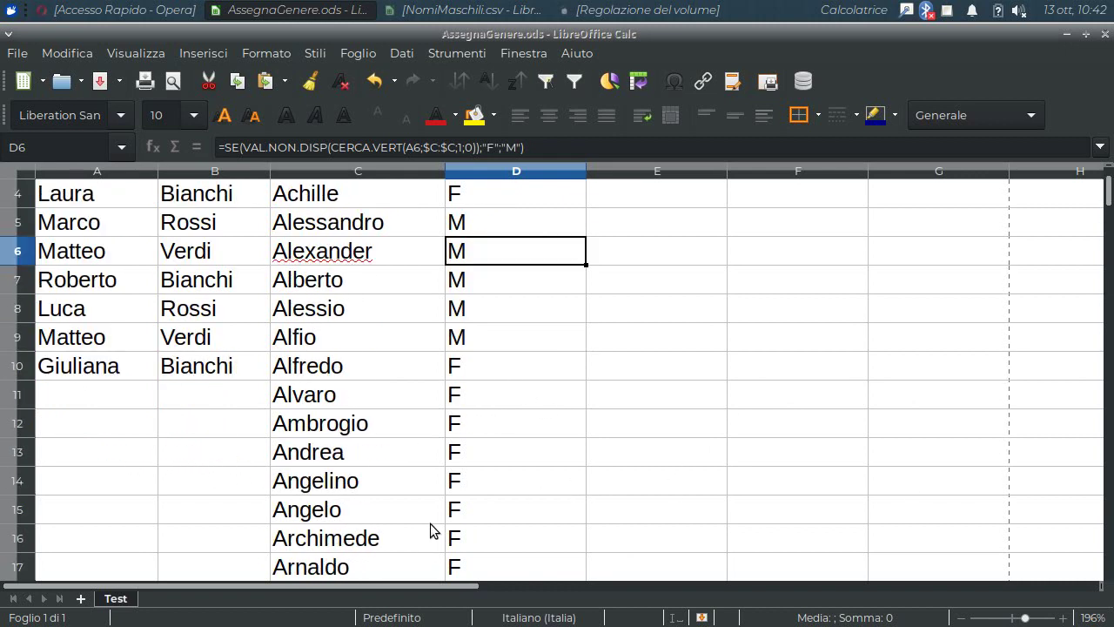
{"action": "scroll", "coordinate": [430, 530], "scroll_direction": "up", "scroll_amount": 1}
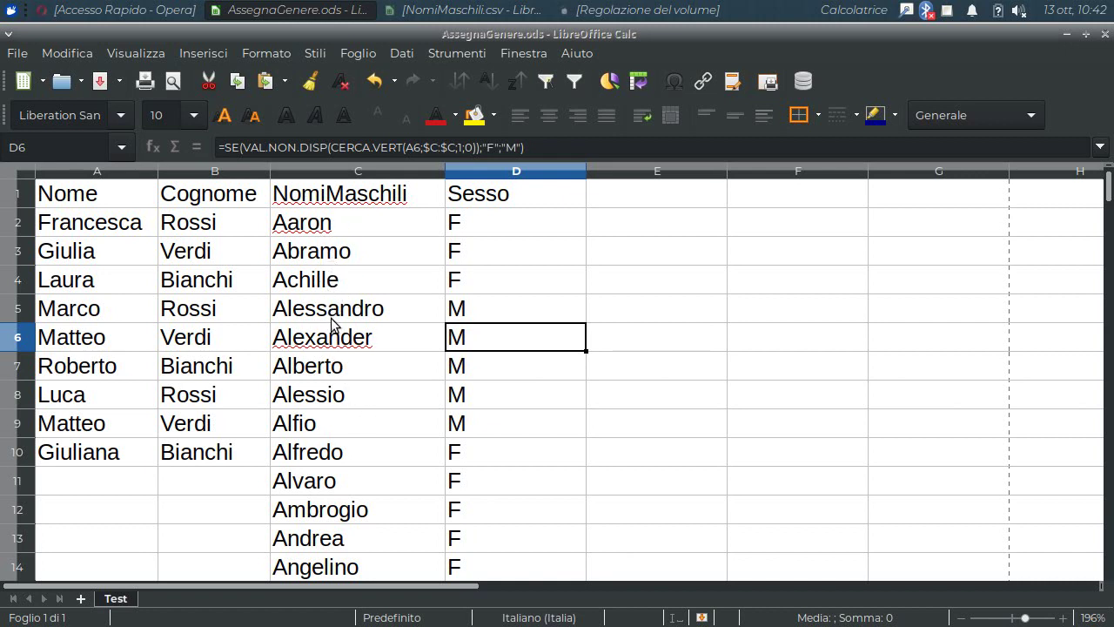
{"action": "left_click", "coordinate": [465, 228]}
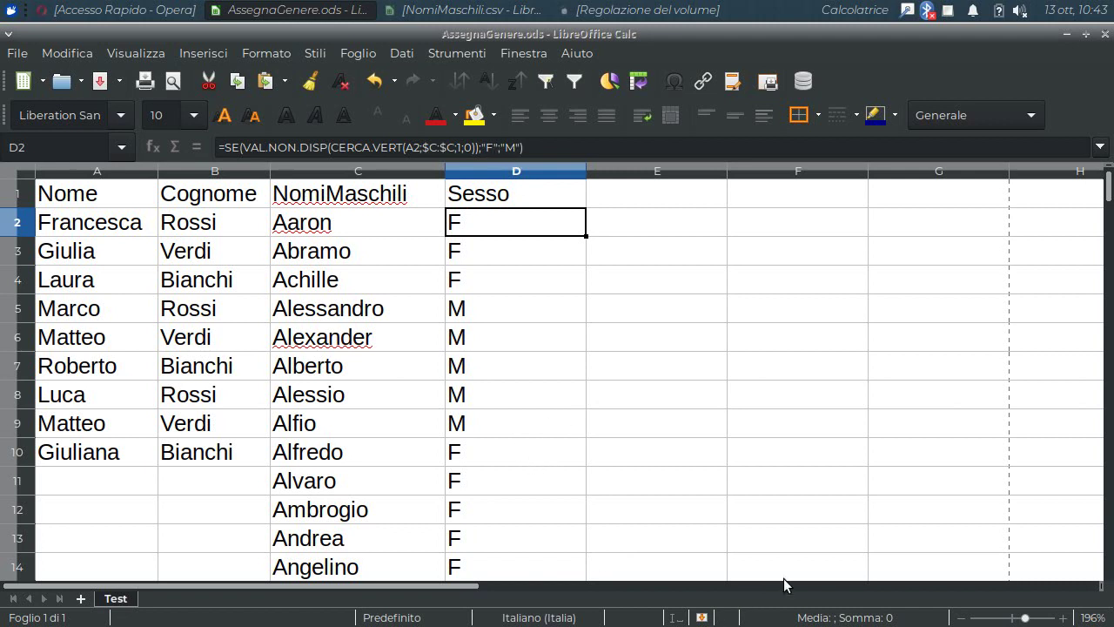
Copy the Sesso results in D2:D10.
{"action": "left_click", "coordinate": [346, 171]}
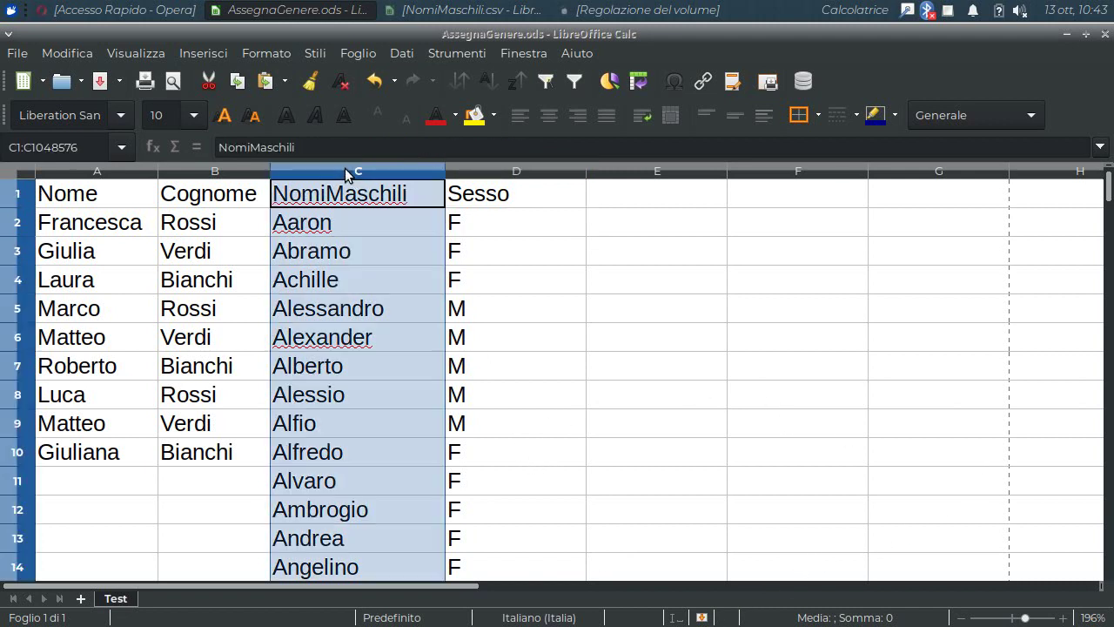
{"action": "right_click", "coordinate": [343, 170]}
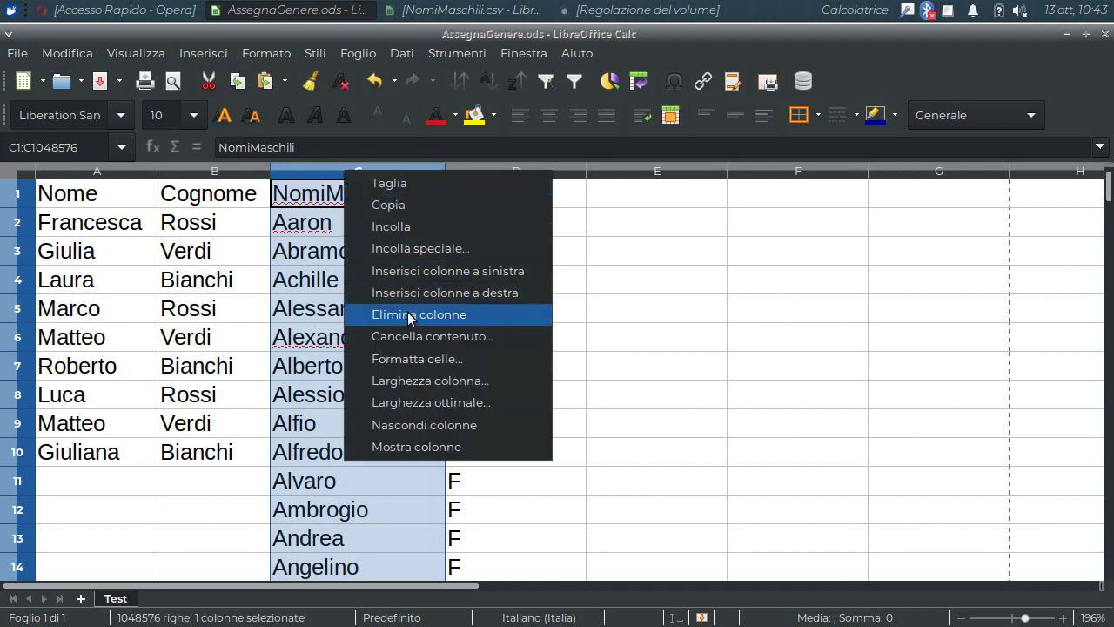
{"action": "key", "text": "Escape"}
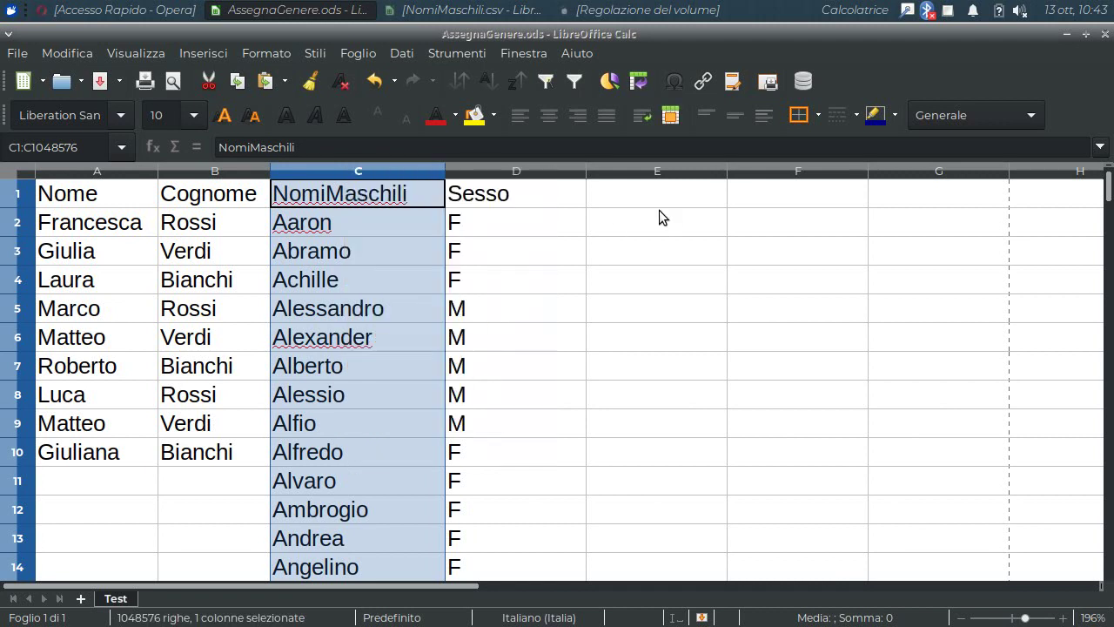
{"action": "left_click", "coordinate": [659, 217]}
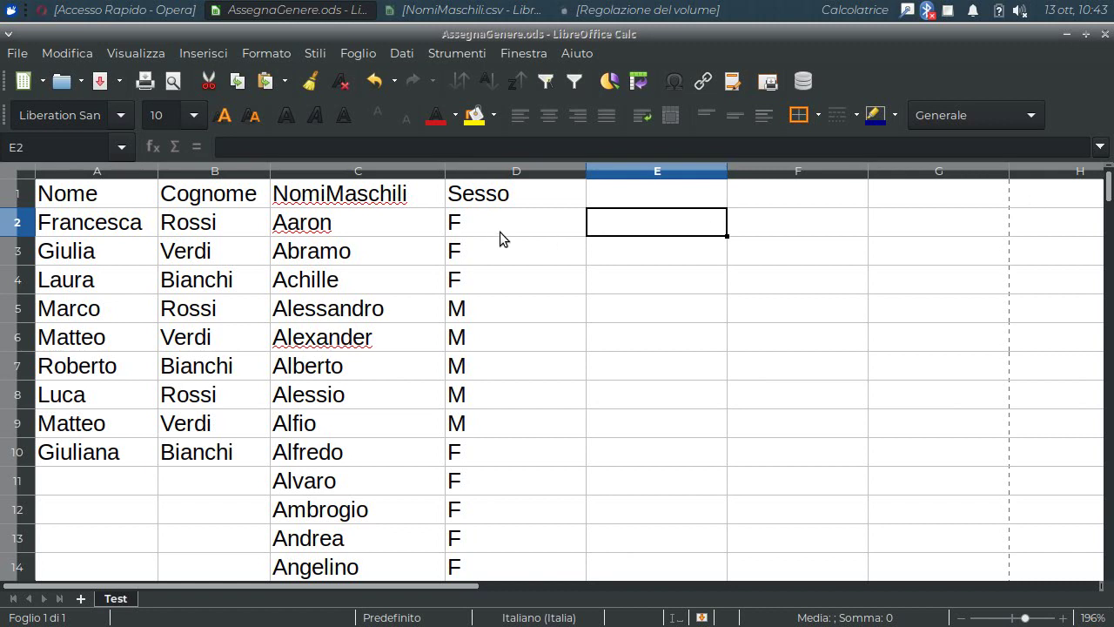
{"action": "left_click_drag", "start_coordinate": [499, 232], "coordinate": [492, 456]}
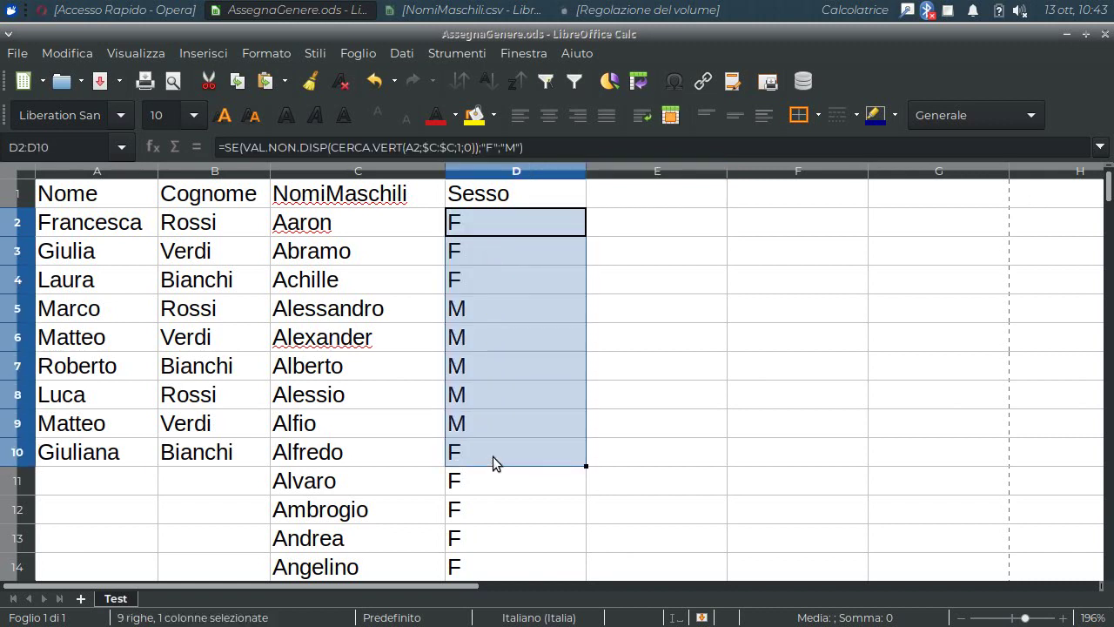
{"action": "right_click", "coordinate": [477, 253]}
{"action": "left_click", "coordinate": [519, 287]}
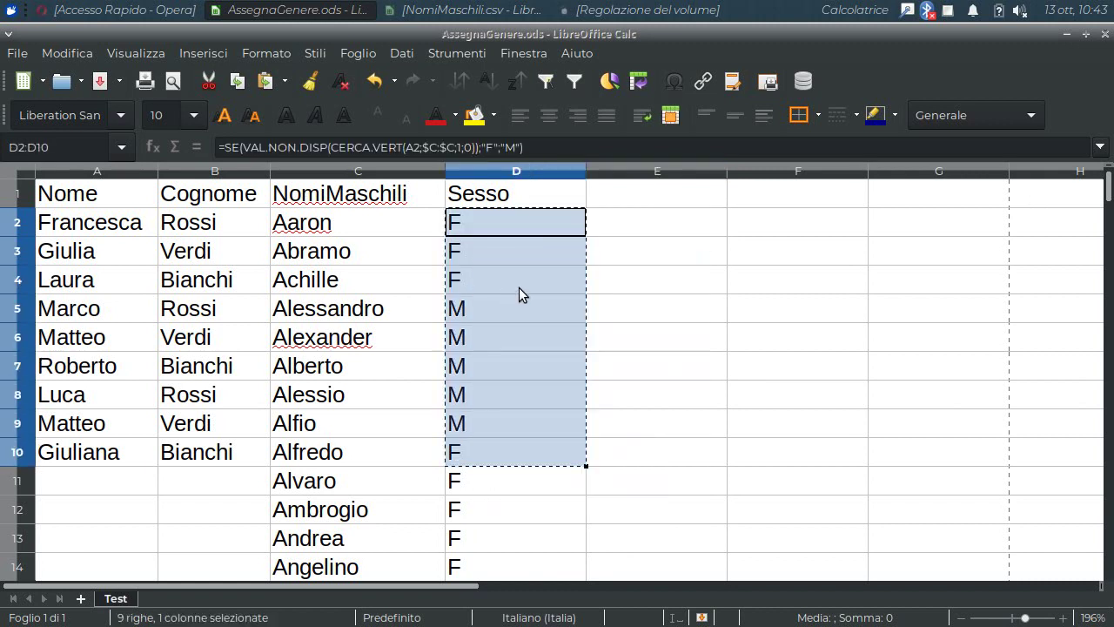
Paste them into E2 with Paste Special as Testo only, excluding Formule.
{"action": "left_click", "coordinate": [651, 220]}
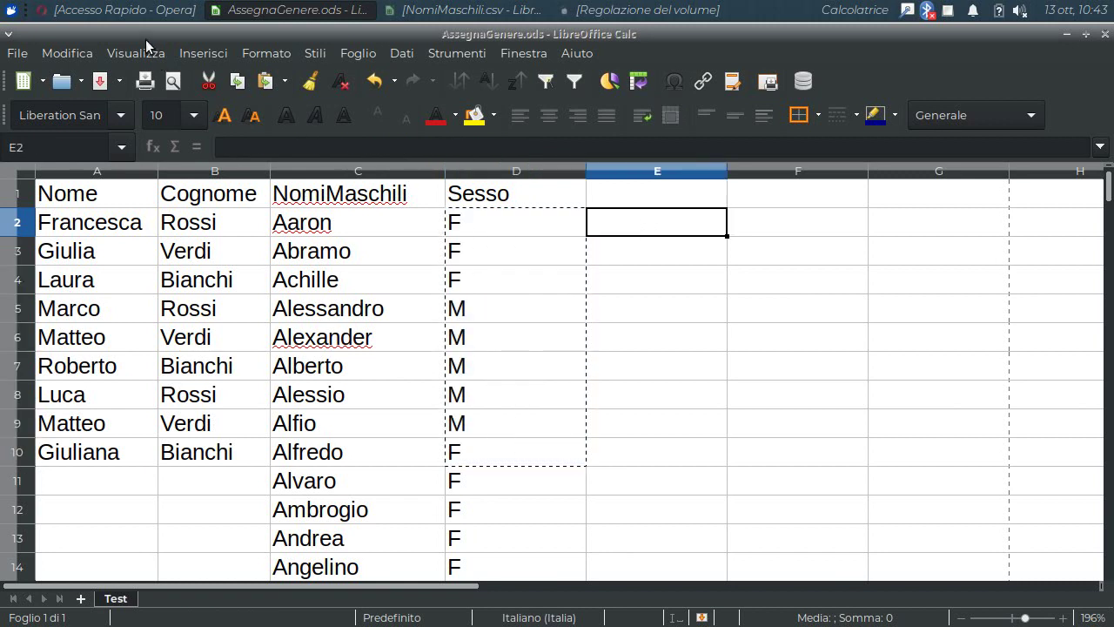
{"action": "left_click", "coordinate": [78, 56]}
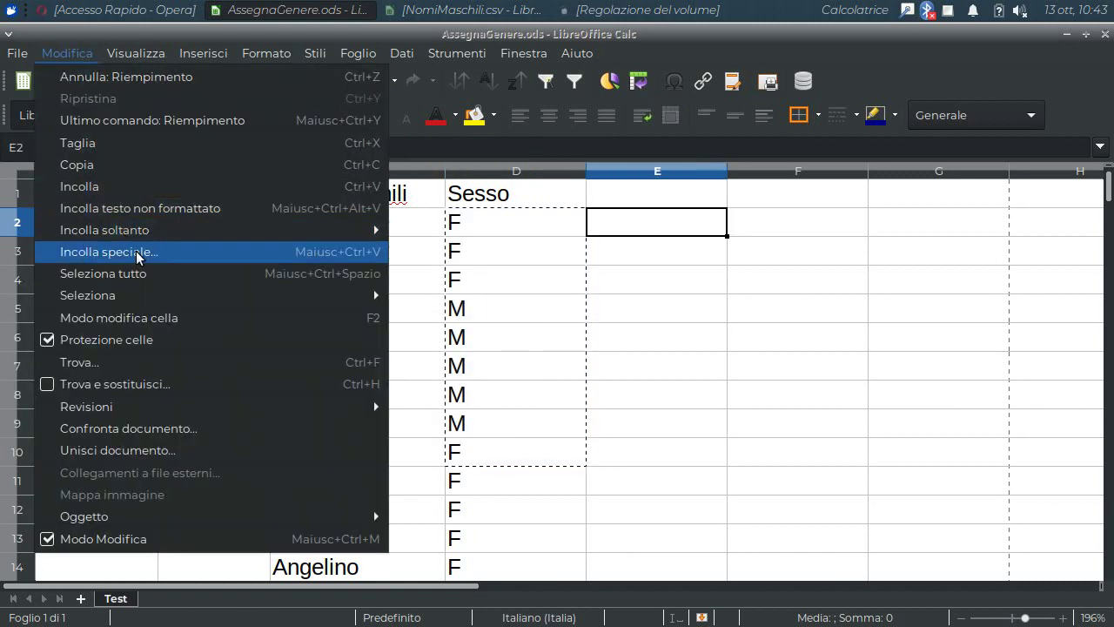
{"action": "left_click", "coordinate": [245, 252]}
{"action": "left_click", "coordinate": [451, 307]}
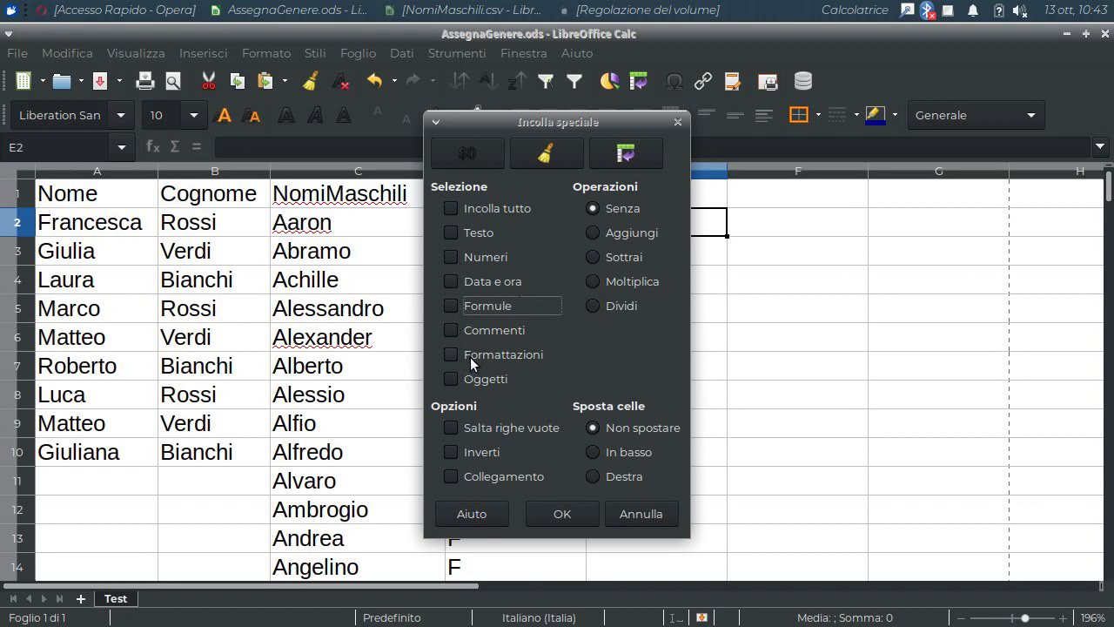
{"action": "left_click", "coordinate": [452, 231]}
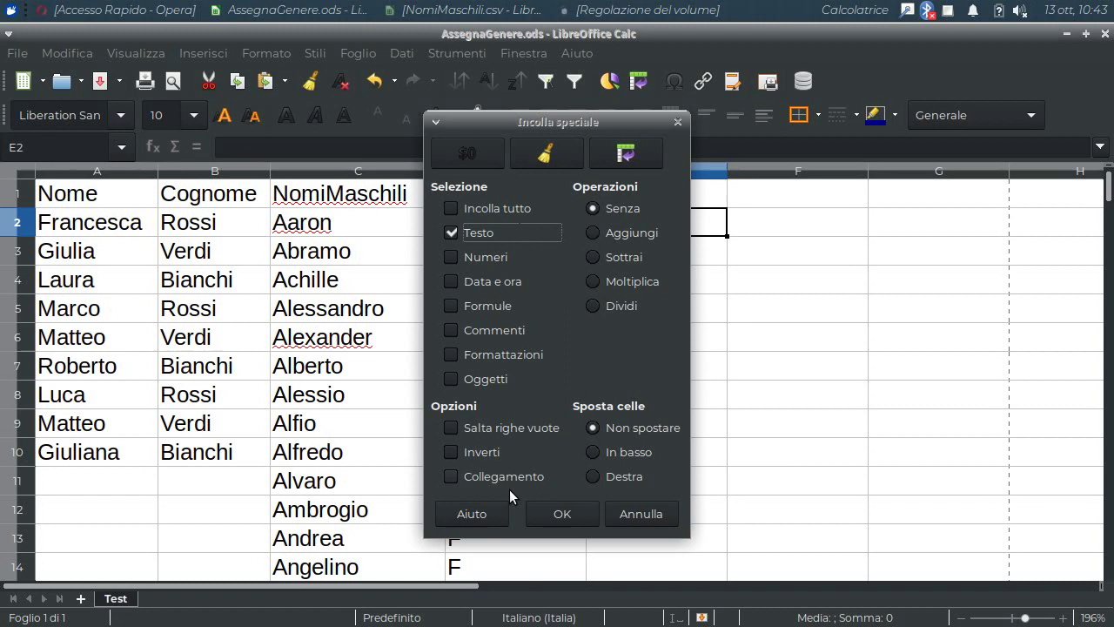
{"action": "left_click", "coordinate": [561, 513]}
Verify D2 still holds the formula while E2 holds a plain F.
{"action": "left_click", "coordinate": [503, 193]}
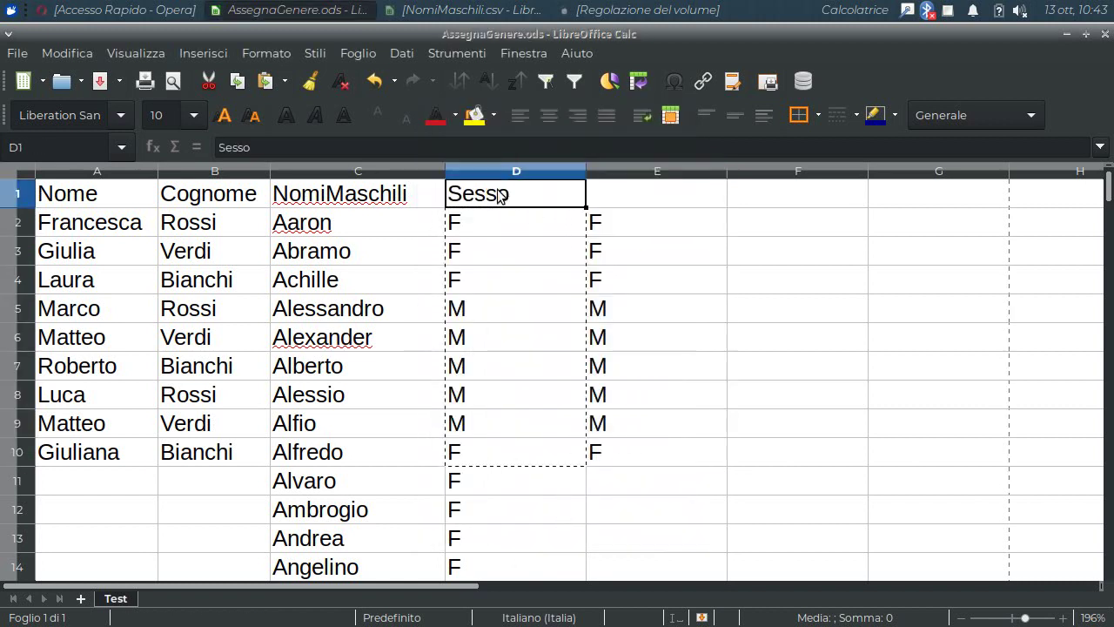
{"action": "left_click", "coordinate": [618, 225]}
{"action": "left_click", "coordinate": [530, 223]}
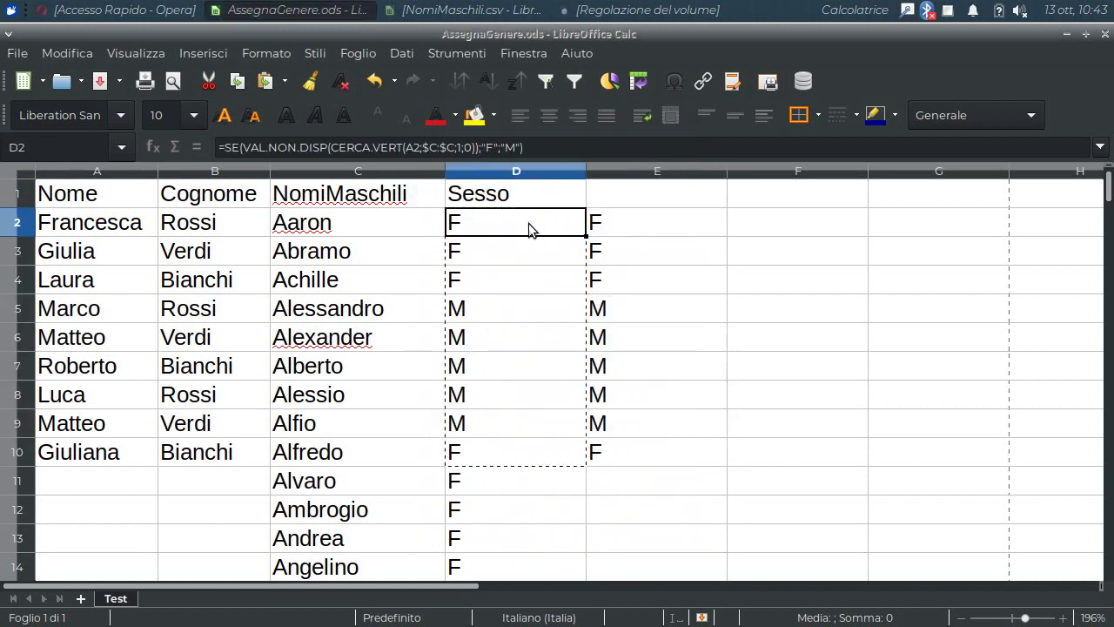
{"action": "left_click", "coordinate": [612, 222]}
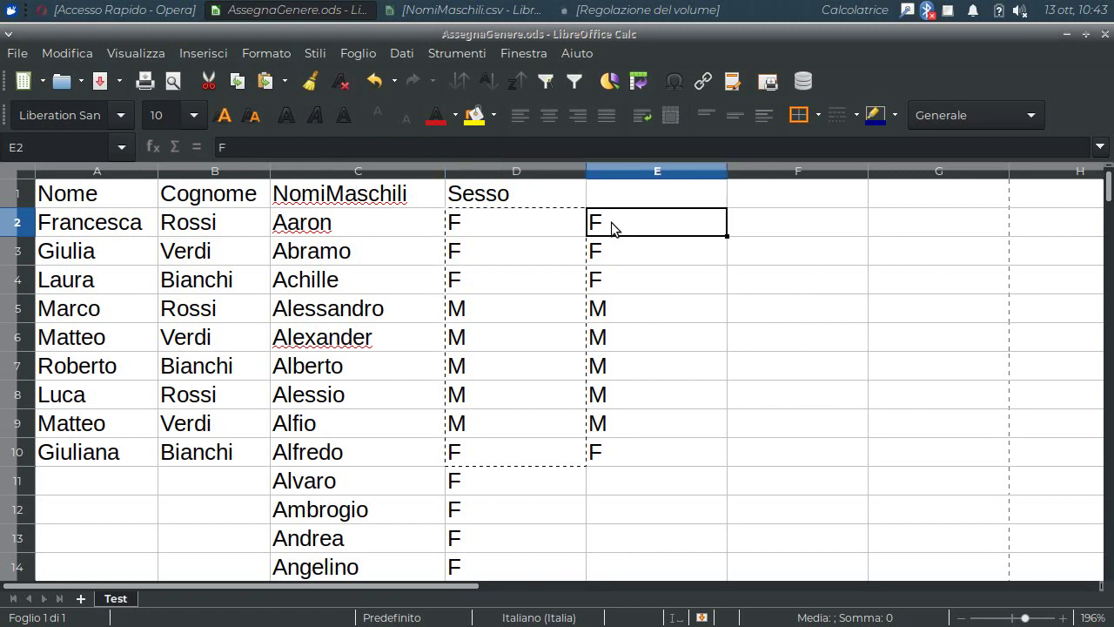
Delete the formula column D and the NomiMaschili column C.
{"action": "right_click", "coordinate": [494, 170]}
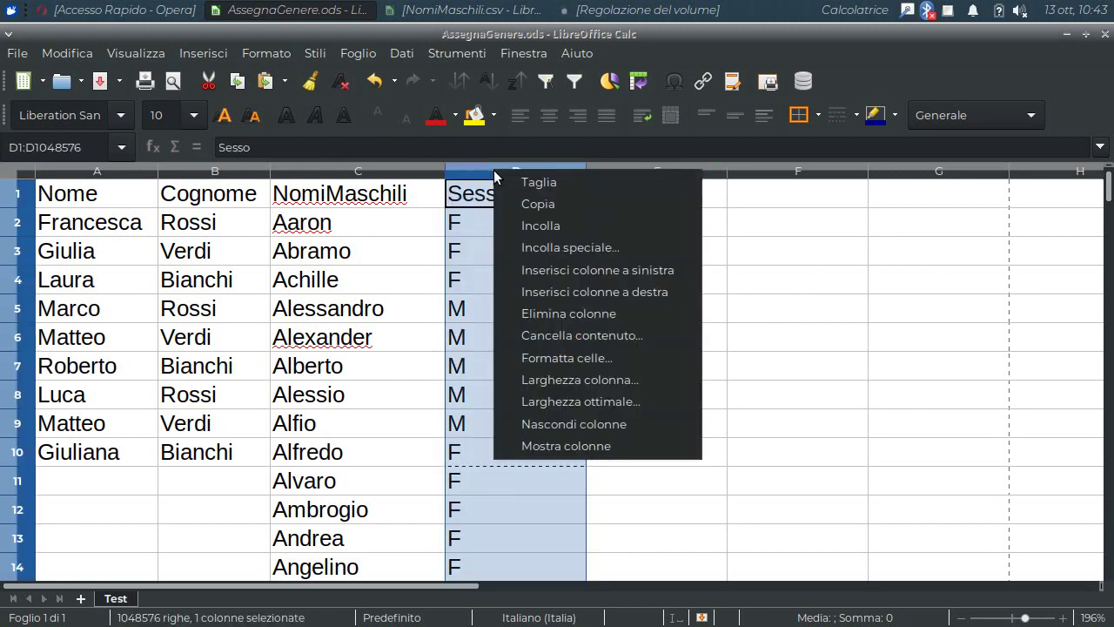
{"action": "left_click", "coordinate": [534, 308]}
{"action": "left_click", "coordinate": [350, 165]}
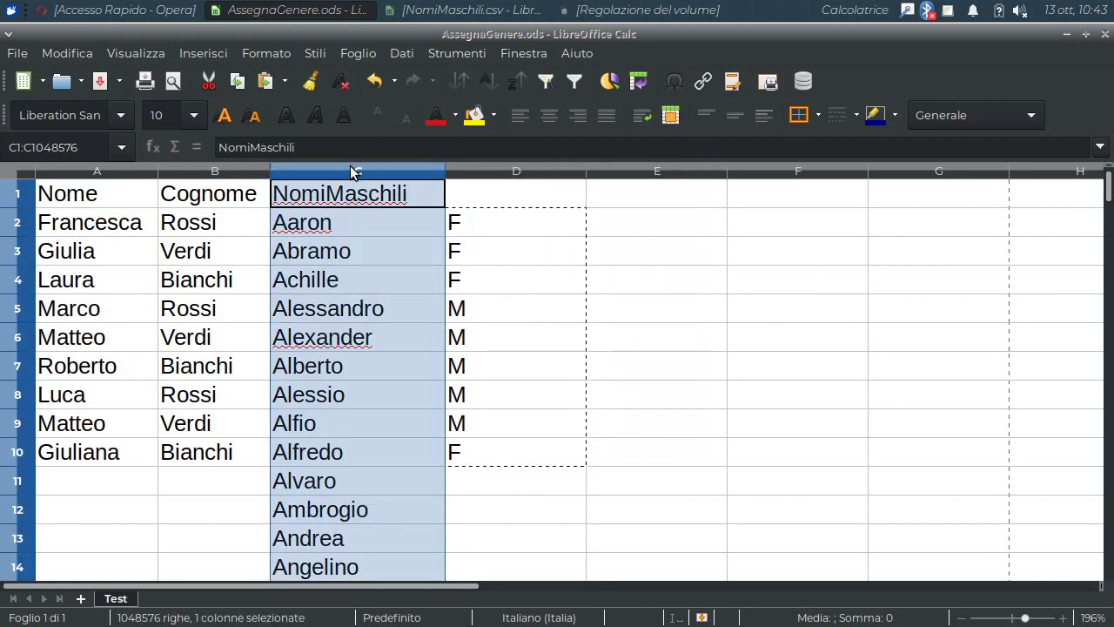
{"action": "right_click", "coordinate": [350, 166]}
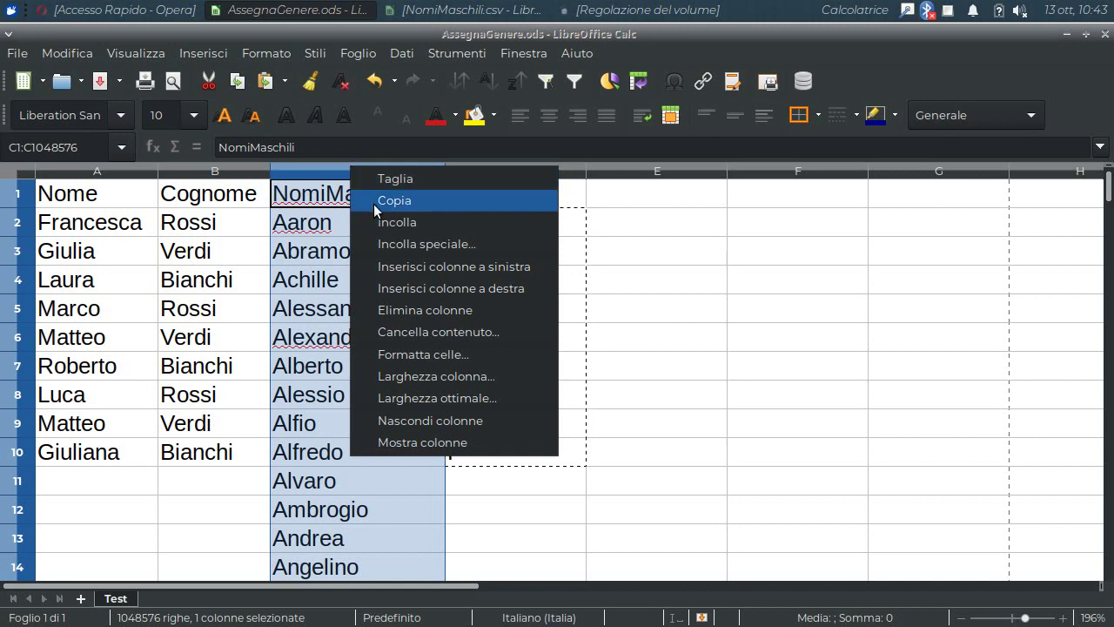
{"action": "left_click", "coordinate": [405, 309]}
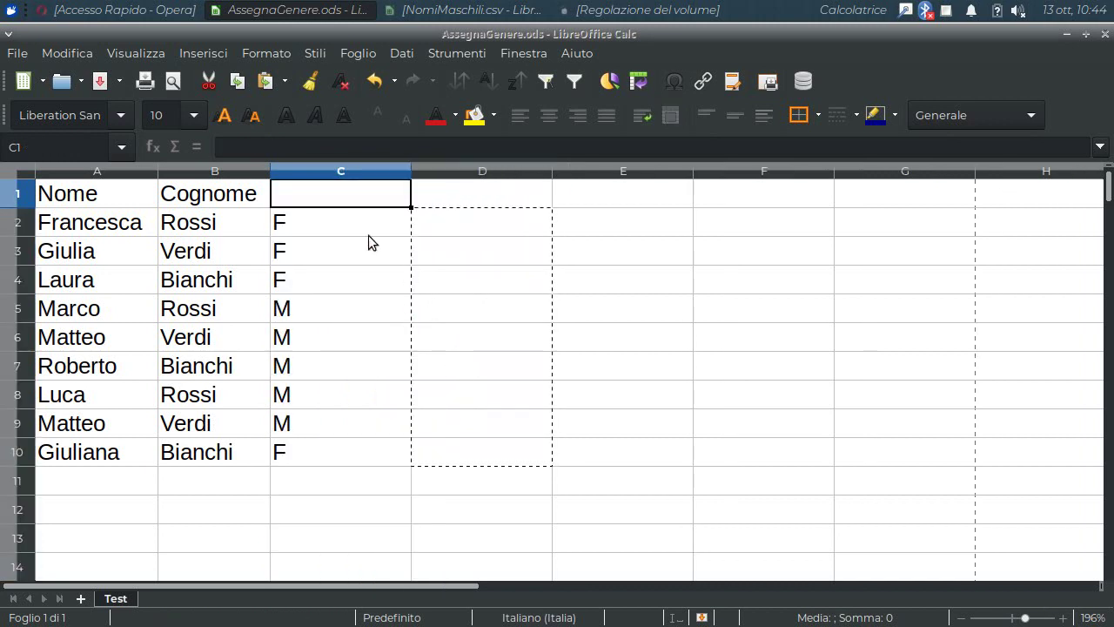
Title C1 'Sesso', fixing the typo, and check the values in C2 and C3.
{"action": "type", "text": "Sess"}
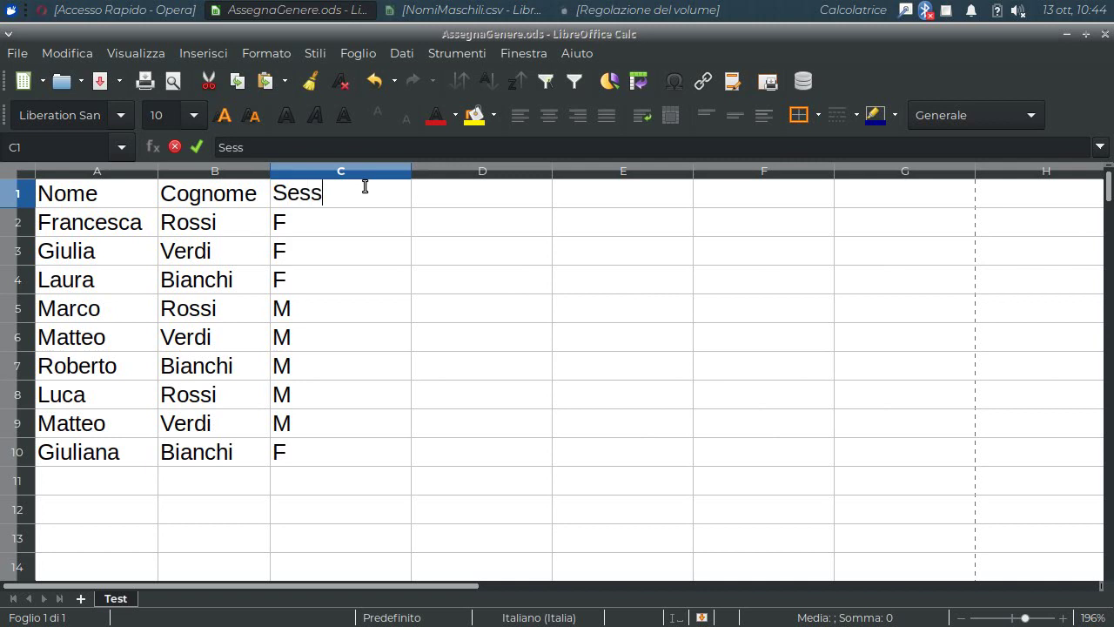
{"action": "type", "text": "0"}
{"action": "key", "text": "Return"}
{"action": "key", "text": "ctrl+Home"}
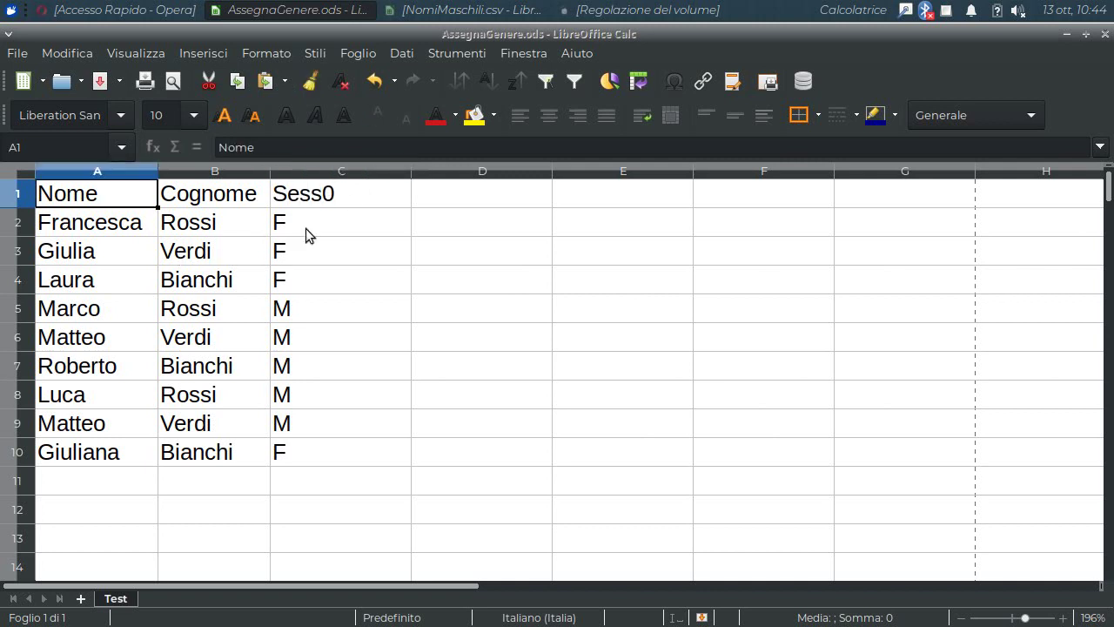
{"action": "left_click", "coordinate": [344, 195]}
{"action": "left_click", "coordinate": [304, 146]}
{"action": "key", "text": "BackSpace"}
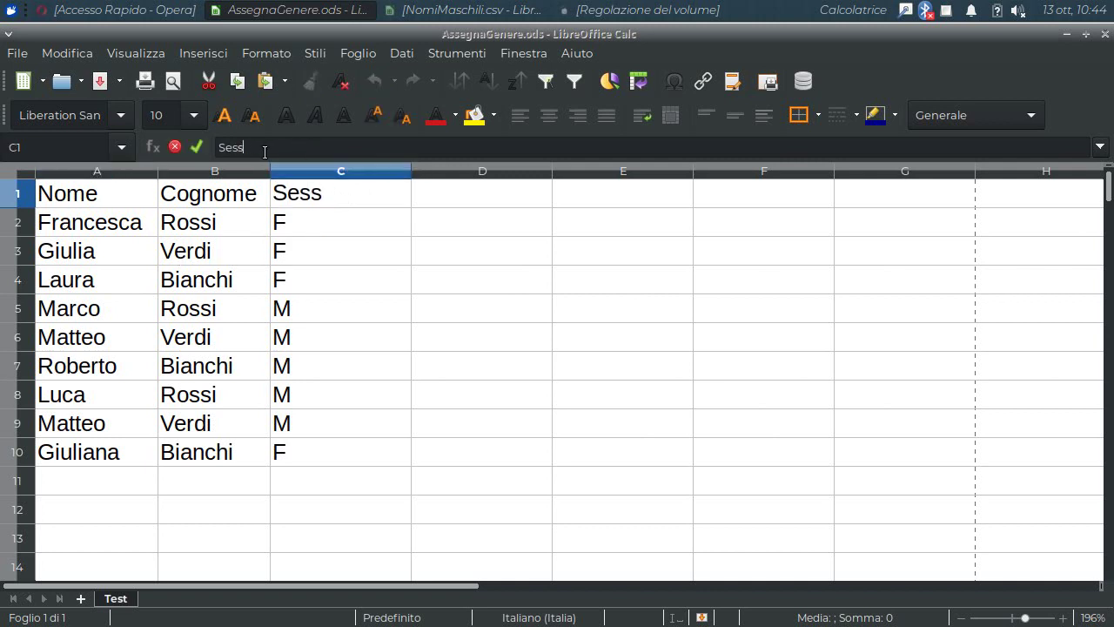
{"action": "type", "text": "o"}
{"action": "key", "text": "Return"}
{"action": "left_click", "coordinate": [356, 258]}
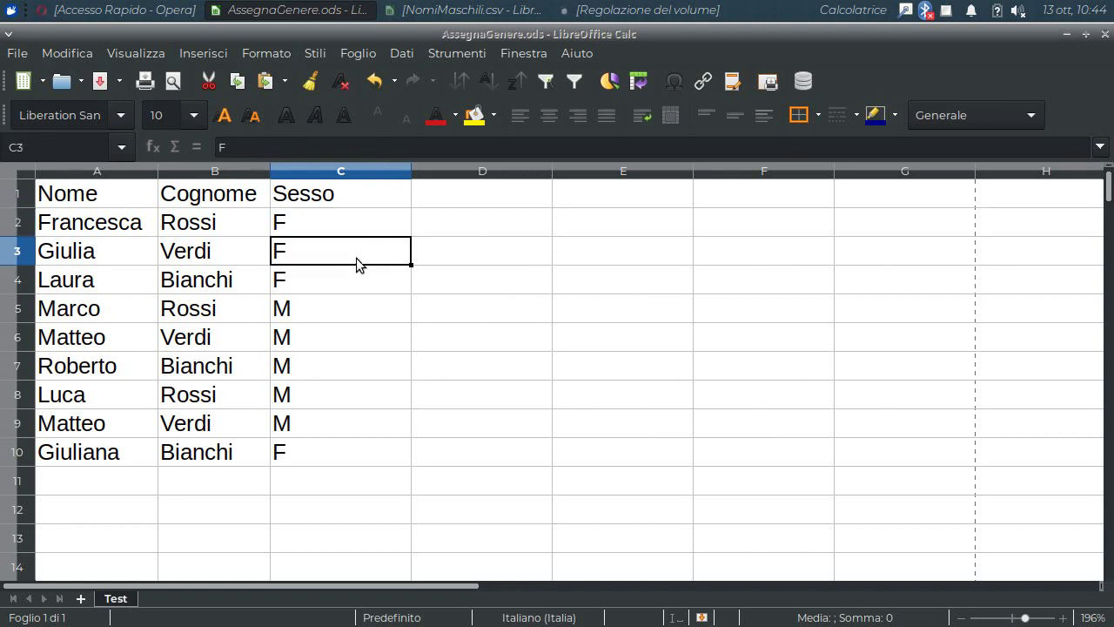
{"action": "left_click", "coordinate": [347, 217]}
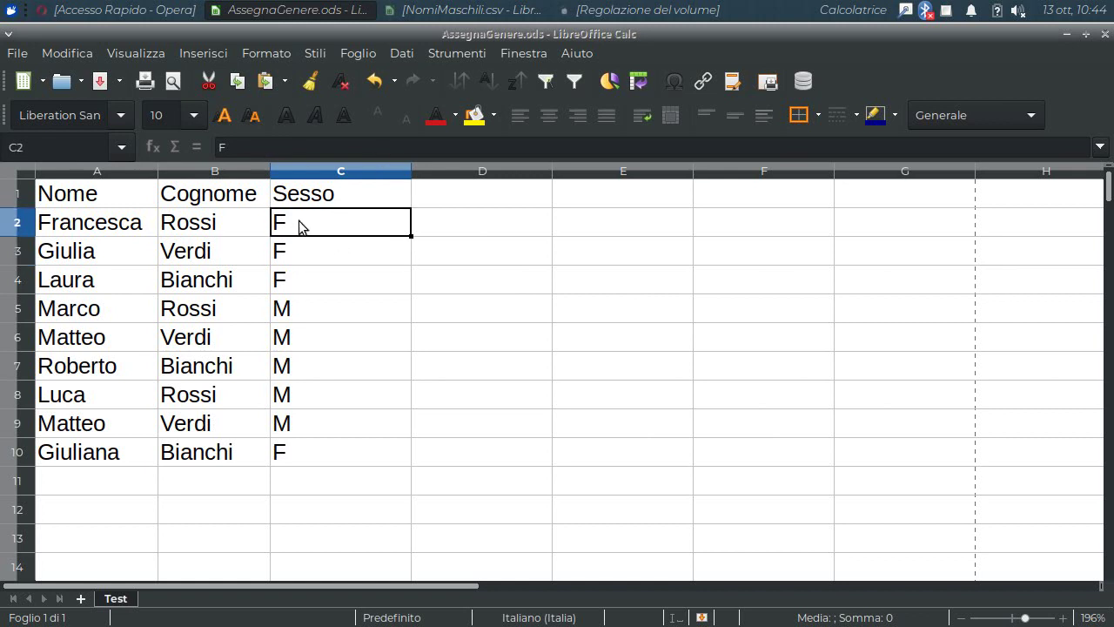
{"action": "left_click", "coordinate": [312, 253]}
{"action": "left_click", "coordinate": [321, 219]}
{"action": "left_click", "coordinate": [323, 254]}
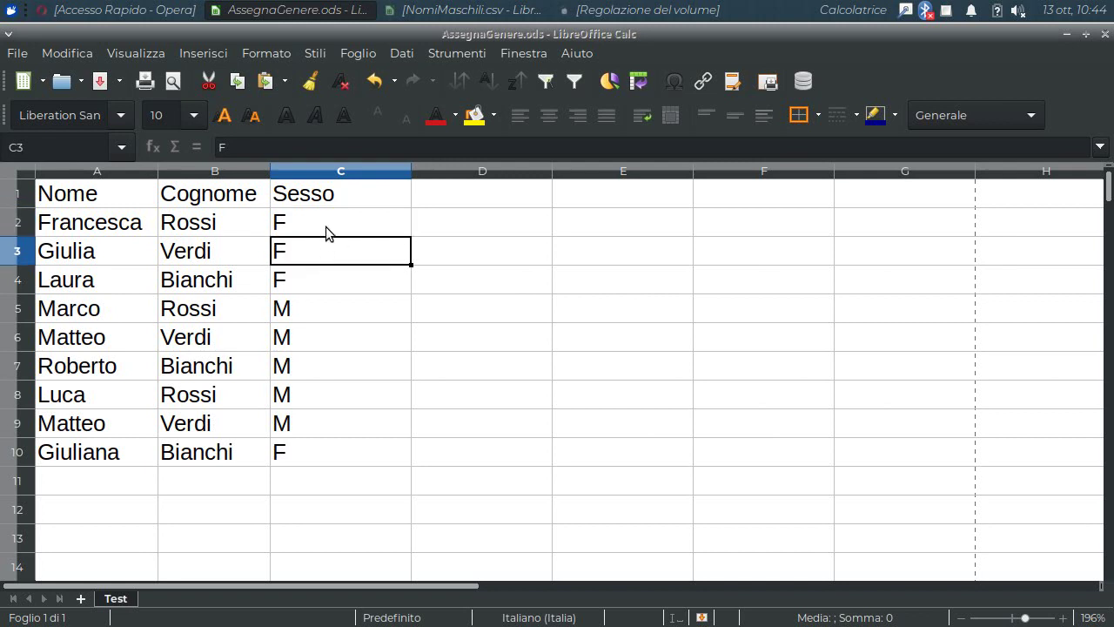
{"action": "left_click", "coordinate": [325, 226]}
{"action": "left_click", "coordinate": [330, 249]}
{"action": "left_click", "coordinate": [333, 228]}
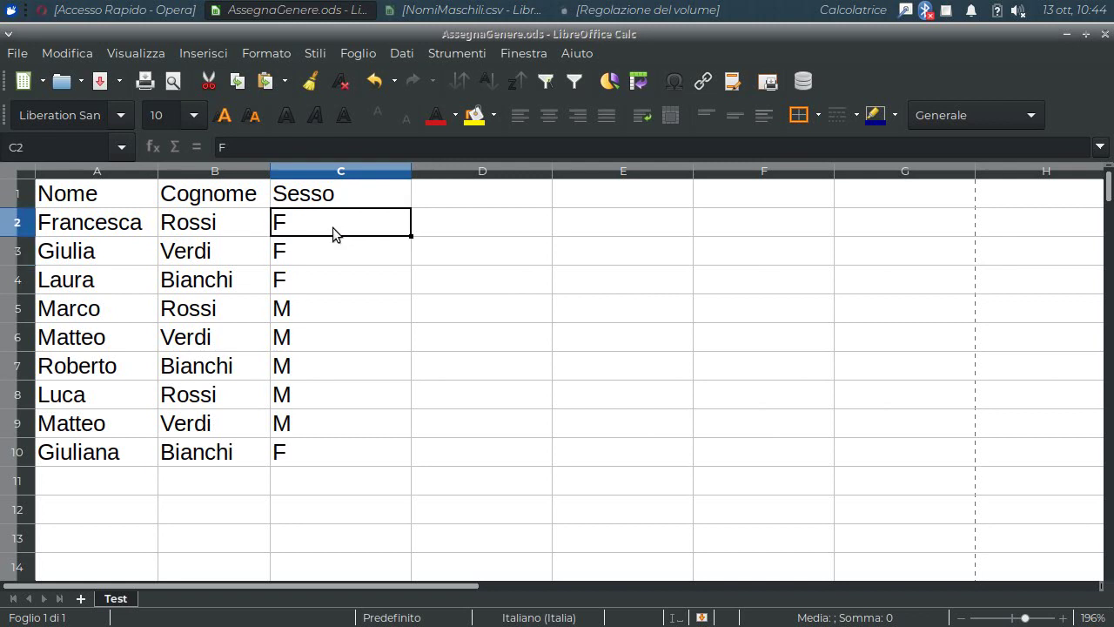